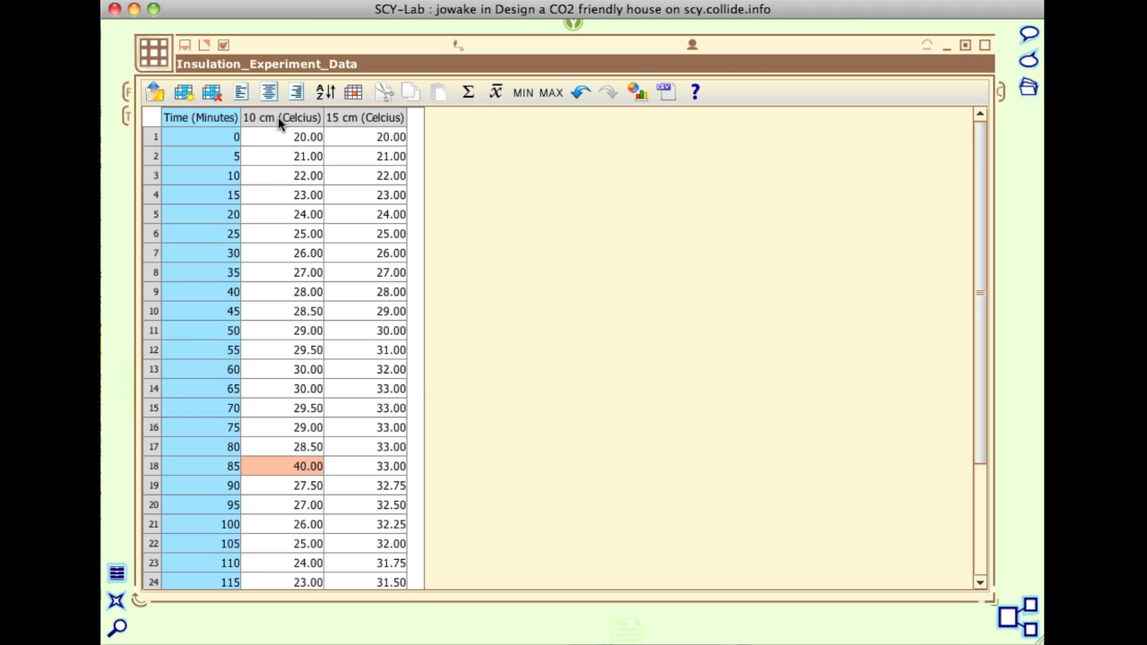
Select the 10 cm column and the 15 cm column in turn to examine their temperature readings
{"action": "left_click", "coordinate": [278, 118]}
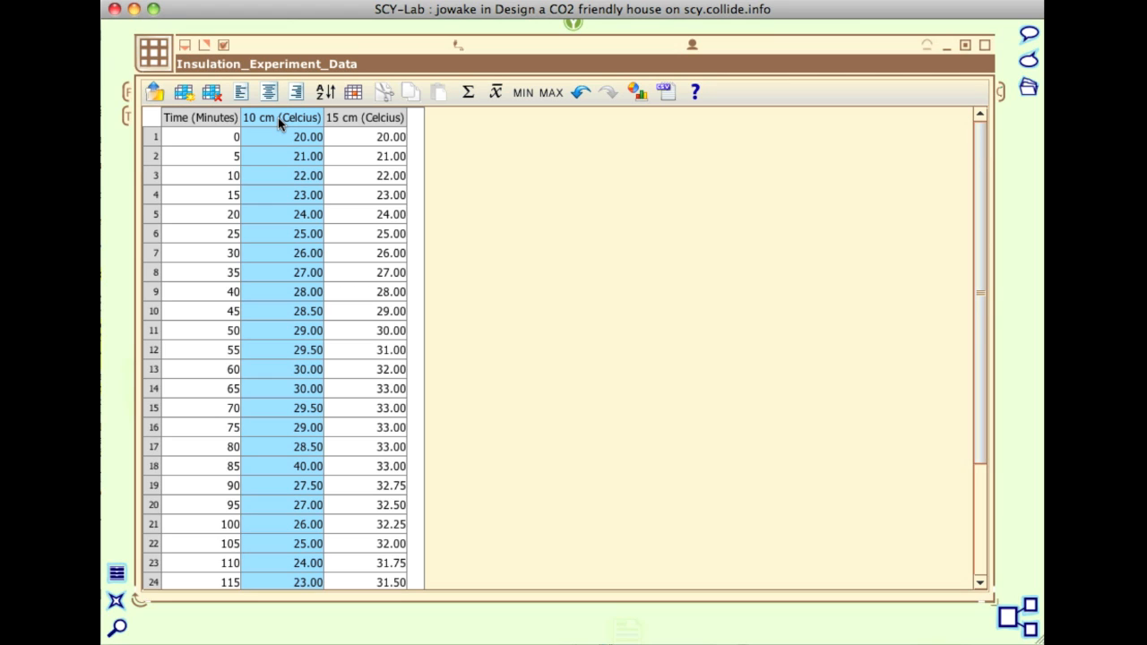
{"action": "left_click", "coordinate": [340, 119]}
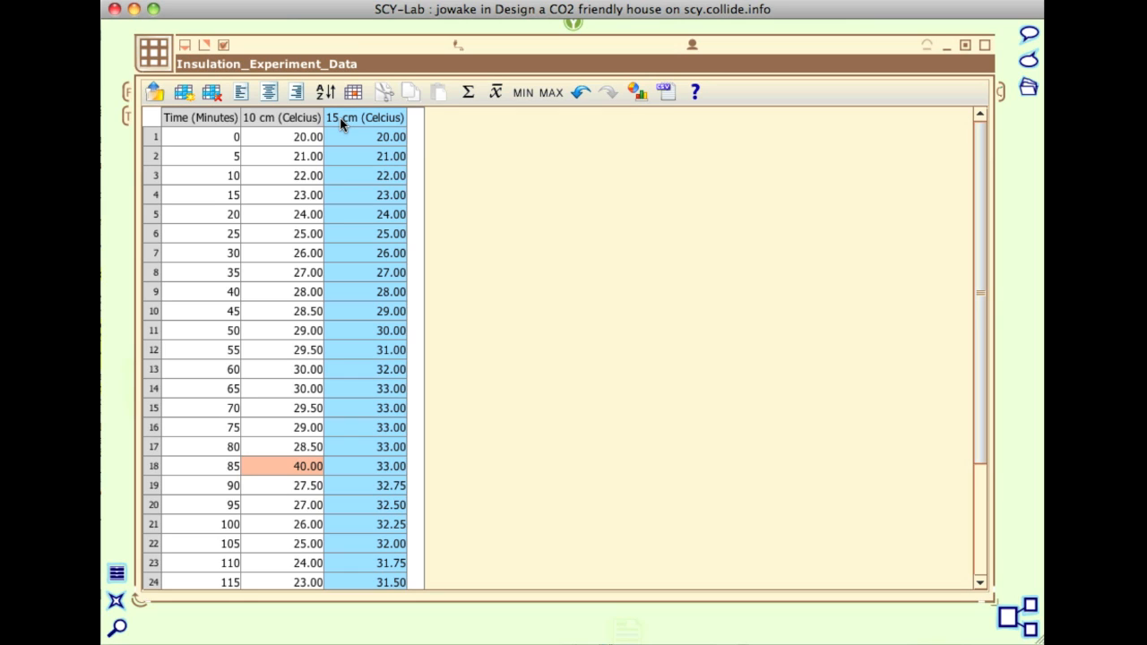
Review the Time column's header settings for name, format and unit, keeping the Number format and accepting them
{"action": "left_click", "coordinate": [206, 118]}
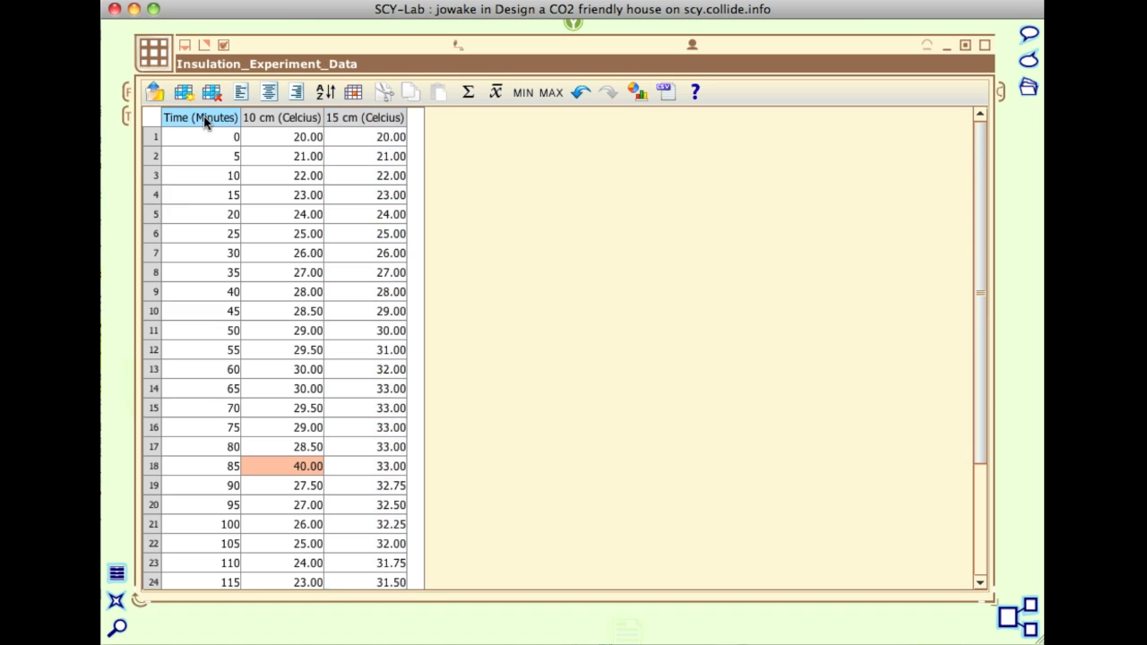
{"action": "left_click", "coordinate": [205, 119]}
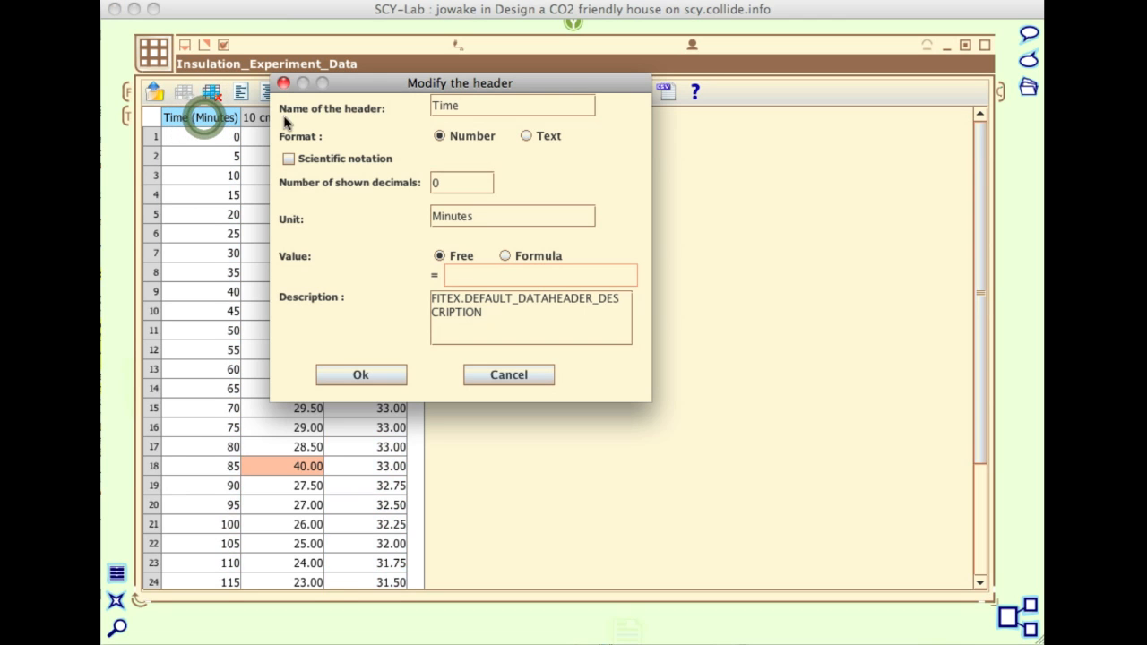
{"action": "left_click_drag", "start_coordinate": [410, 86], "coordinate": [626, 166]}
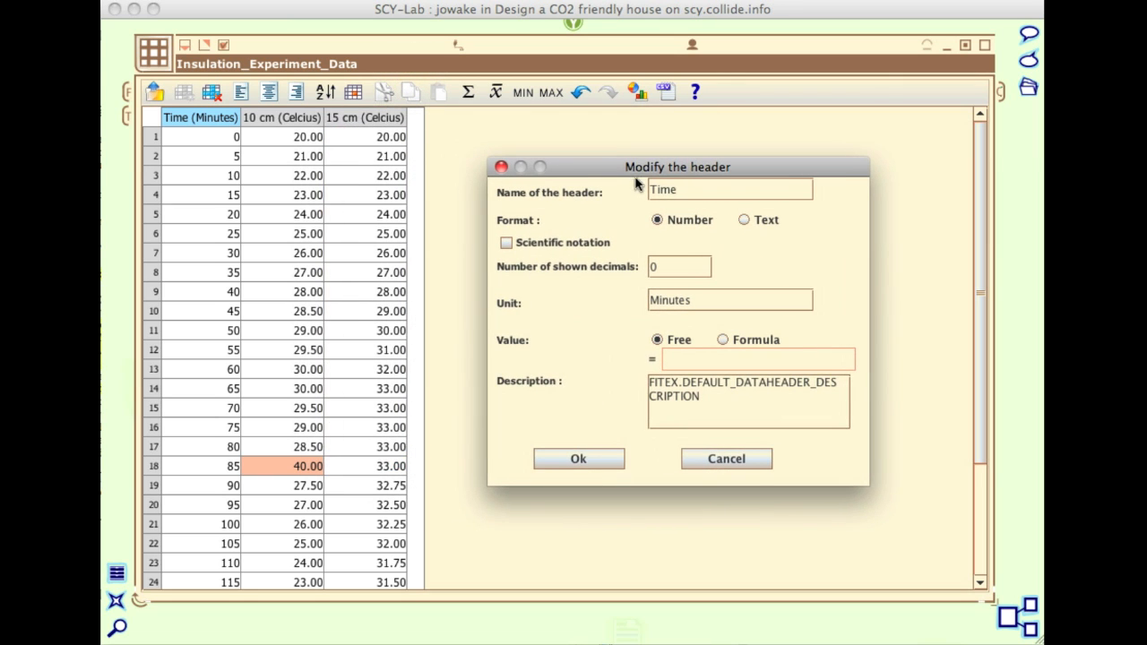
{"action": "double_click", "coordinate": [707, 193]}
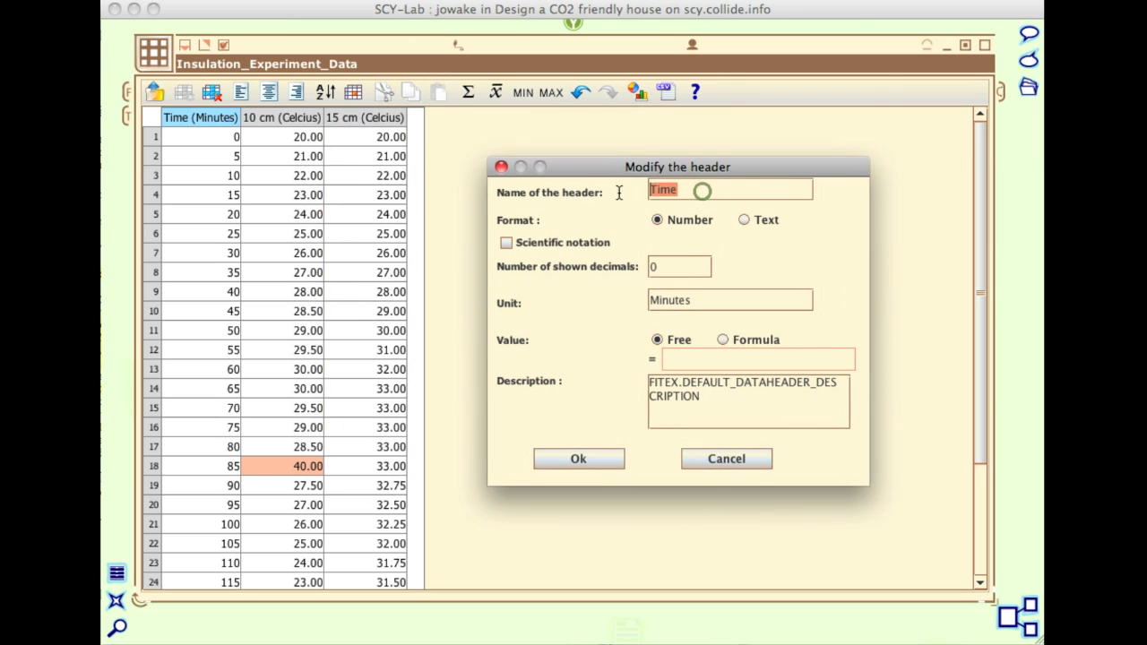
{"action": "left_click", "coordinate": [744, 220]}
{"action": "left_click", "coordinate": [665, 221]}
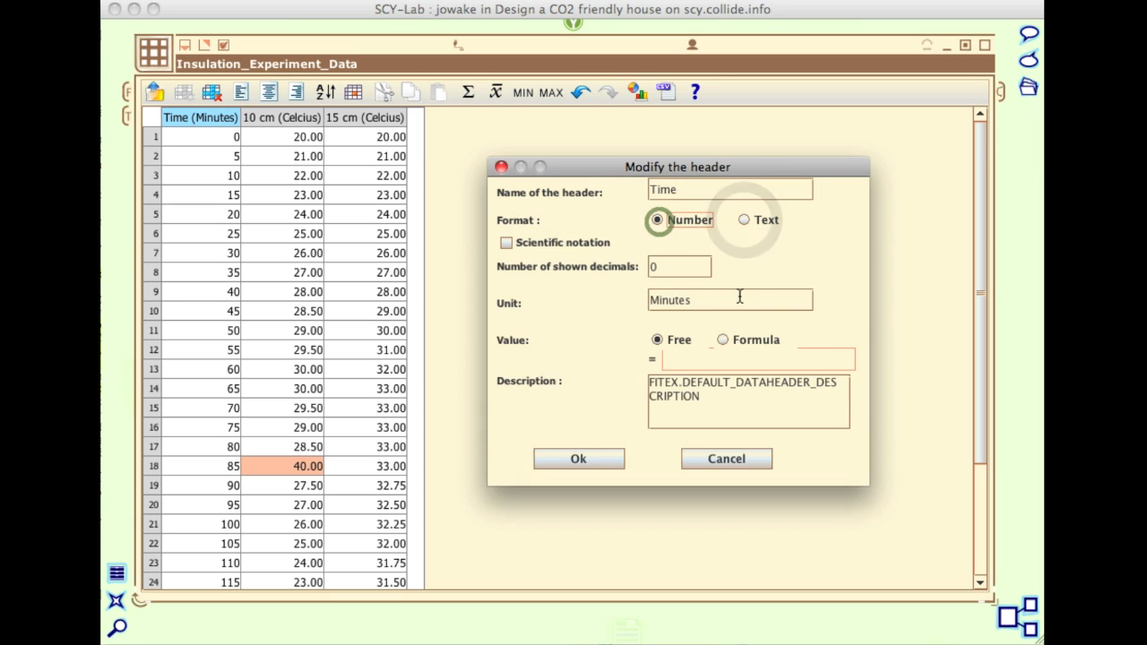
{"action": "left_click", "coordinate": [727, 302]}
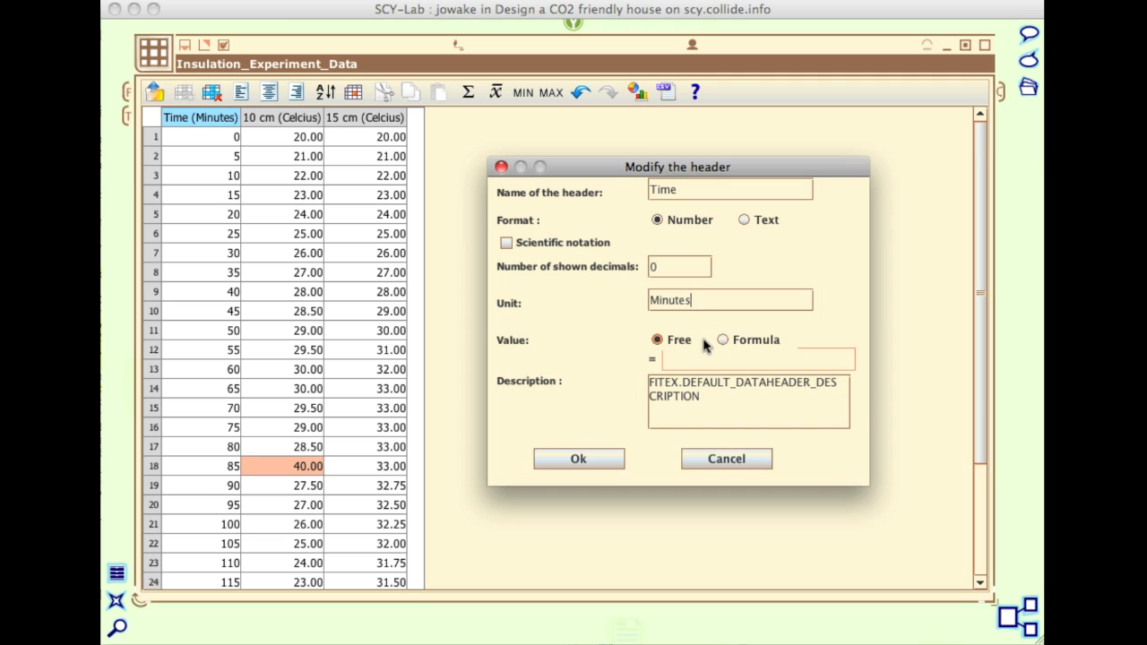
{"action": "left_click", "coordinate": [615, 462]}
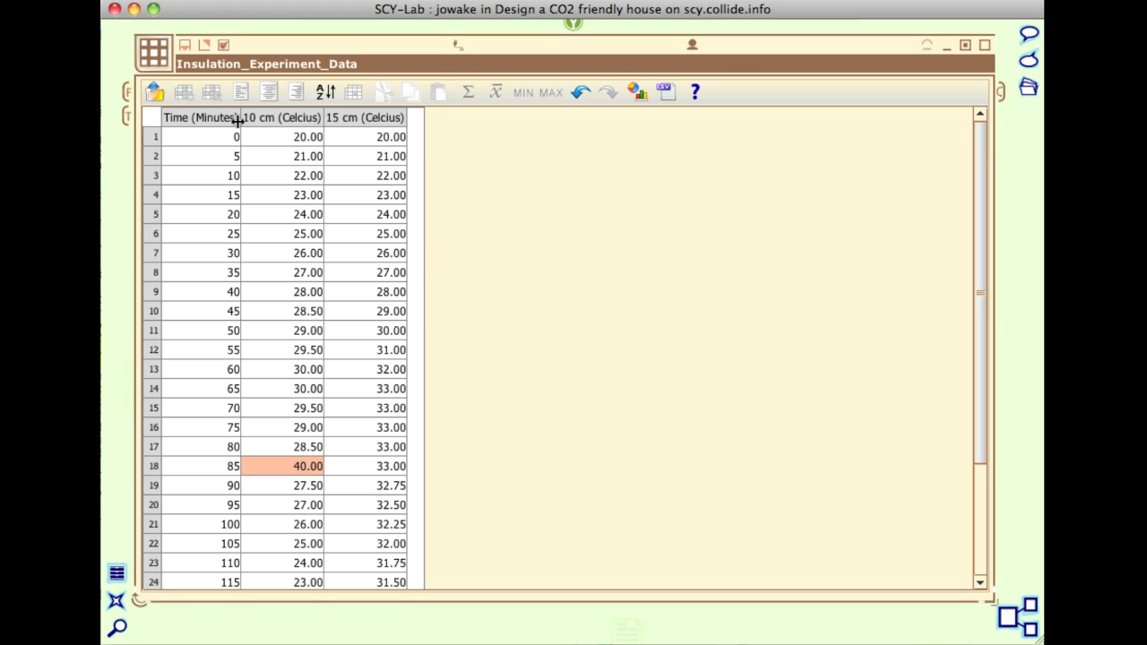
Examine which file types the data import accepts, and cancel without opening a file
{"action": "left_click", "coordinate": [154, 92]}
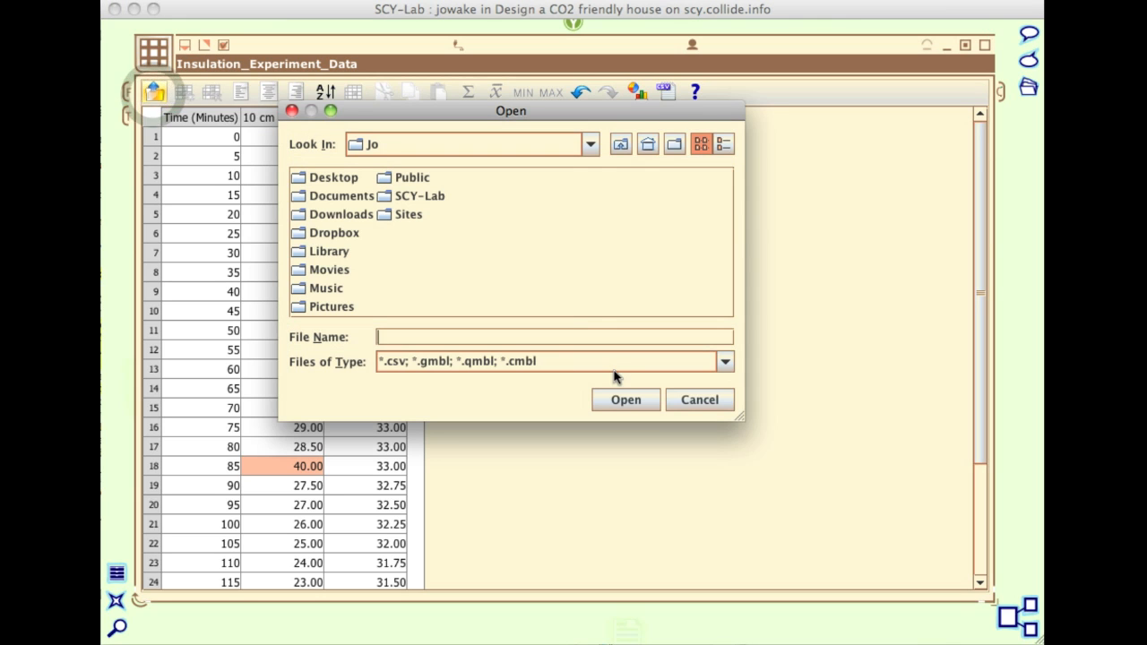
{"action": "left_click", "coordinate": [725, 362]}
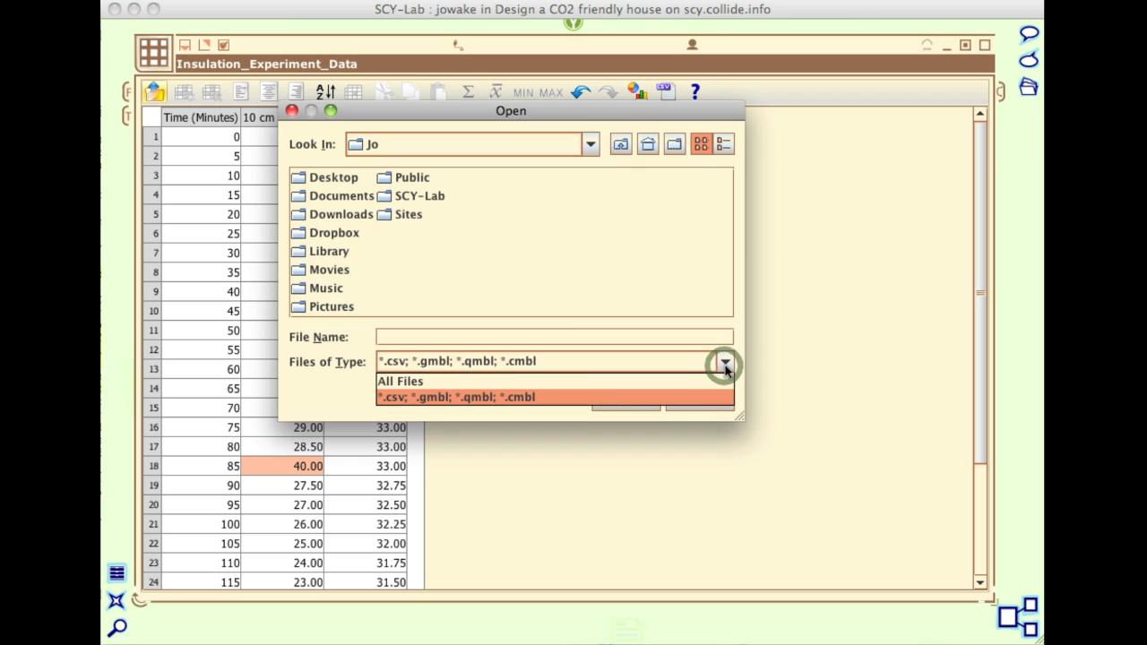
{"action": "left_click", "coordinate": [725, 363]}
{"action": "left_click", "coordinate": [690, 405]}
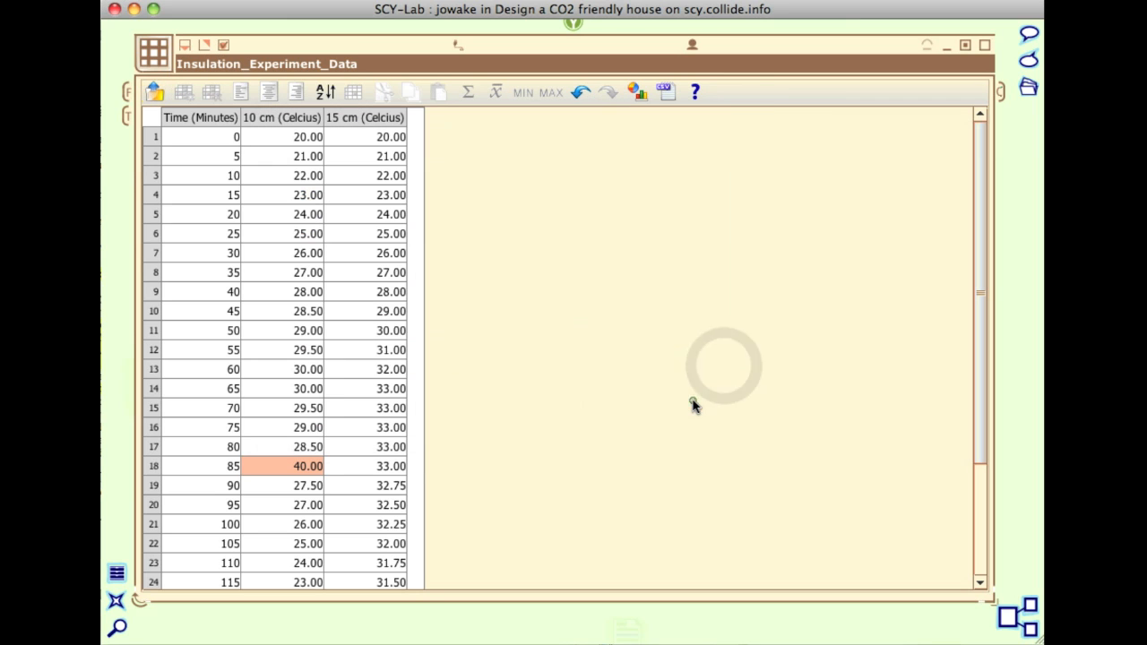
Insert an empty column before the Time column and an empty row above the first data row
{"action": "left_click", "coordinate": [212, 122]}
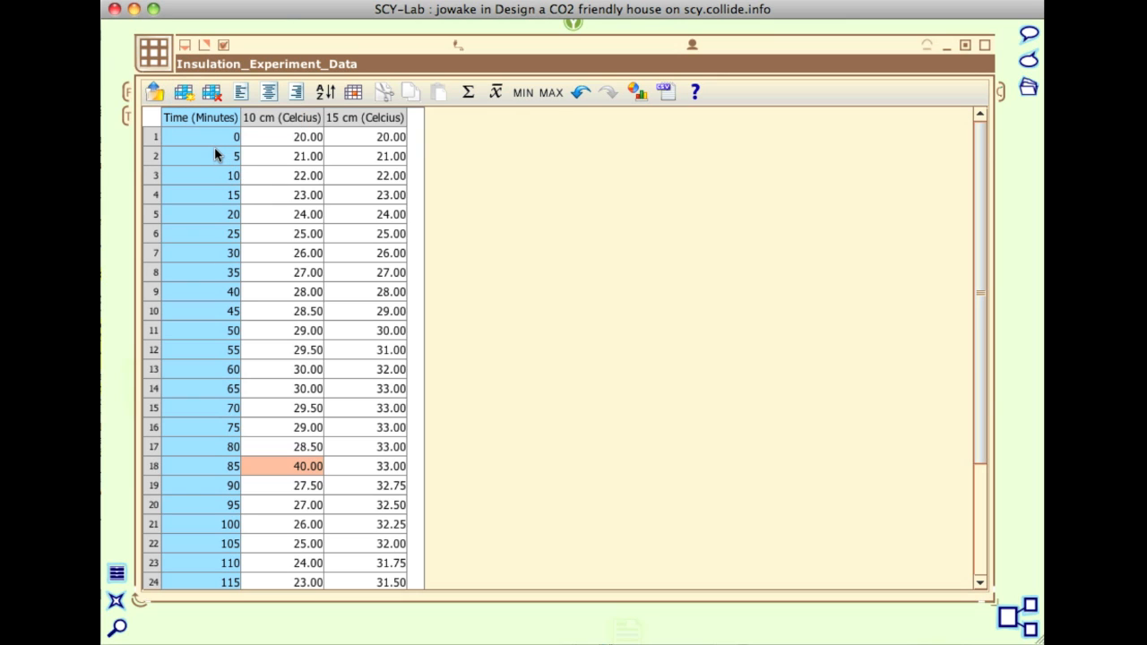
{"action": "left_click", "coordinate": [183, 94]}
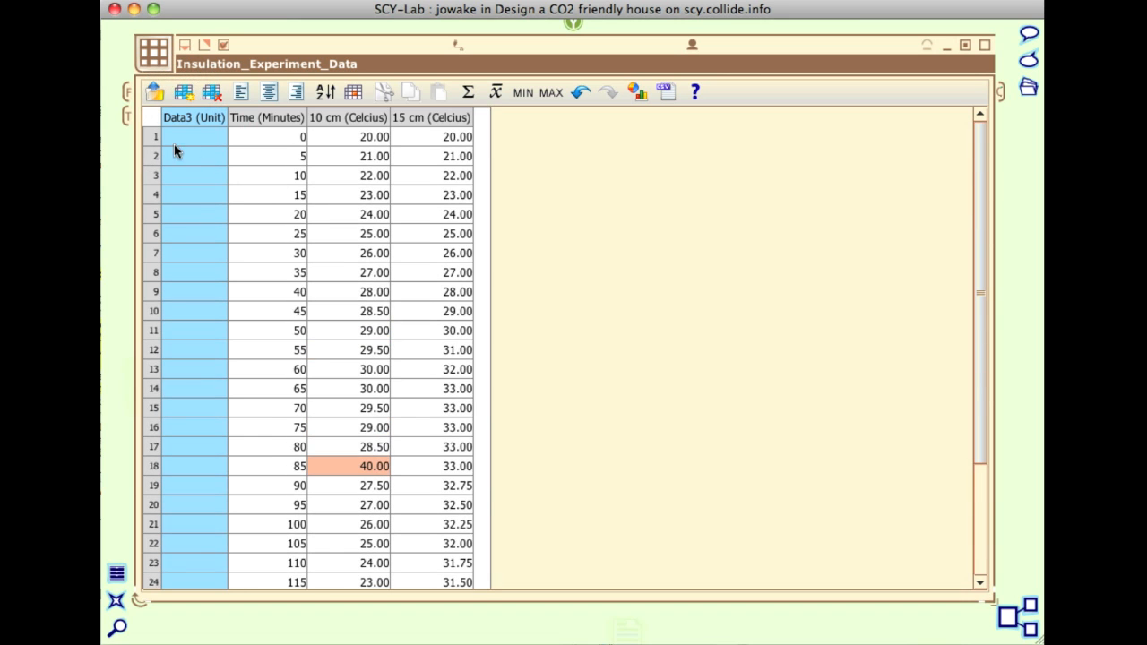
{"action": "left_click", "coordinate": [152, 137]}
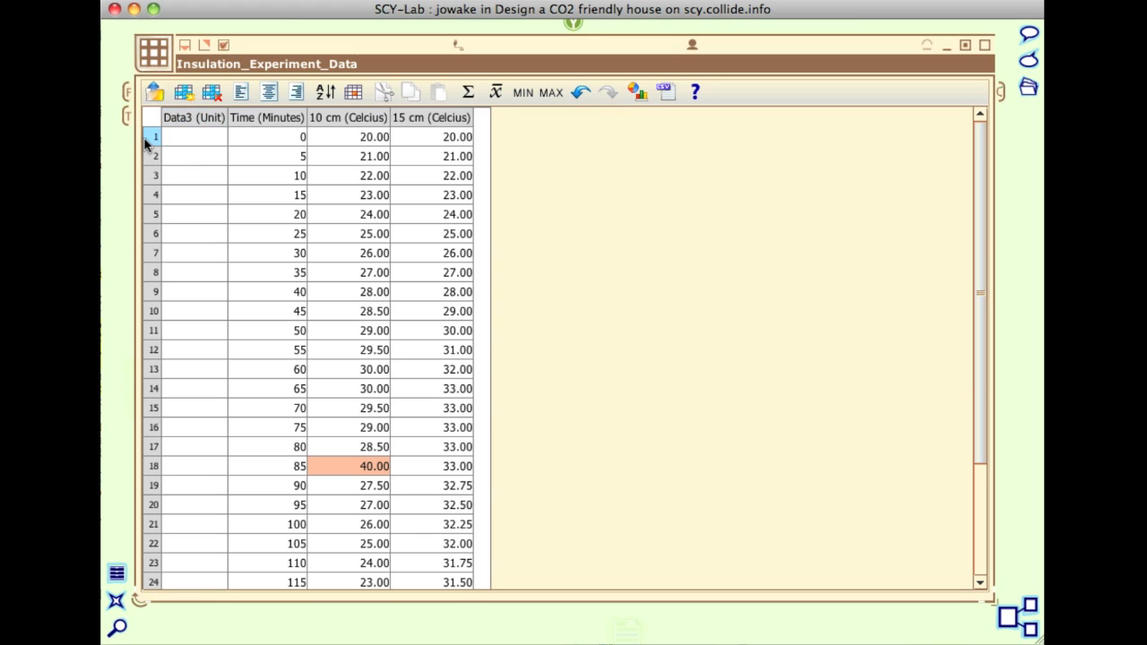
{"action": "left_click", "coordinate": [184, 93]}
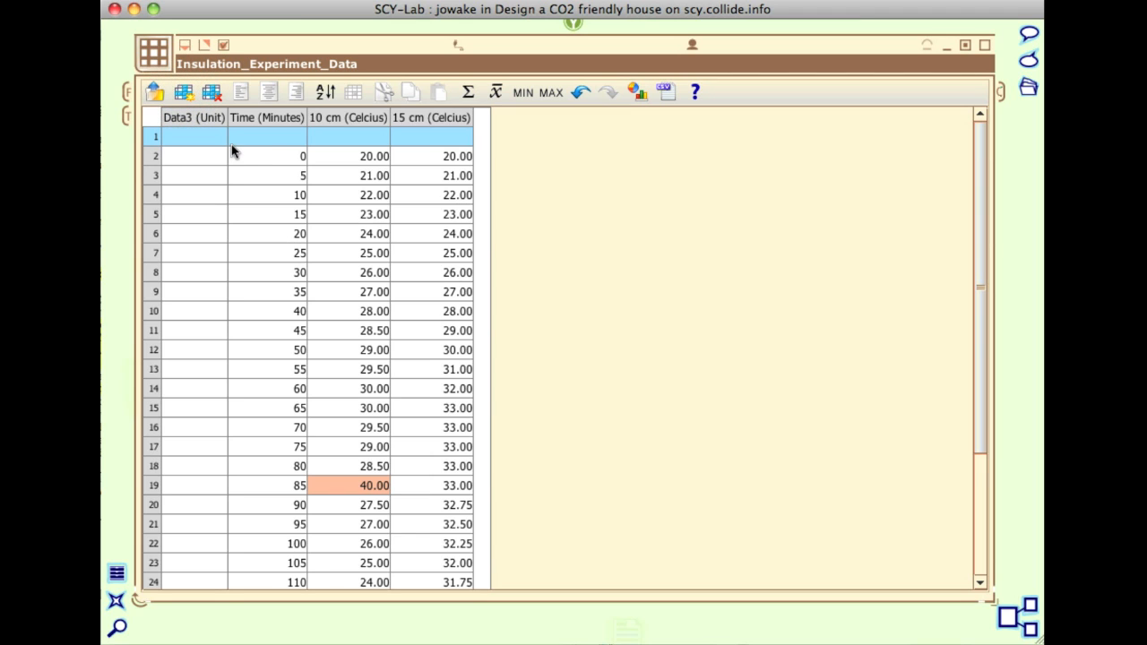
Delete the empty first row and the empty column before the Time column
{"action": "left_click", "coordinate": [211, 94]}
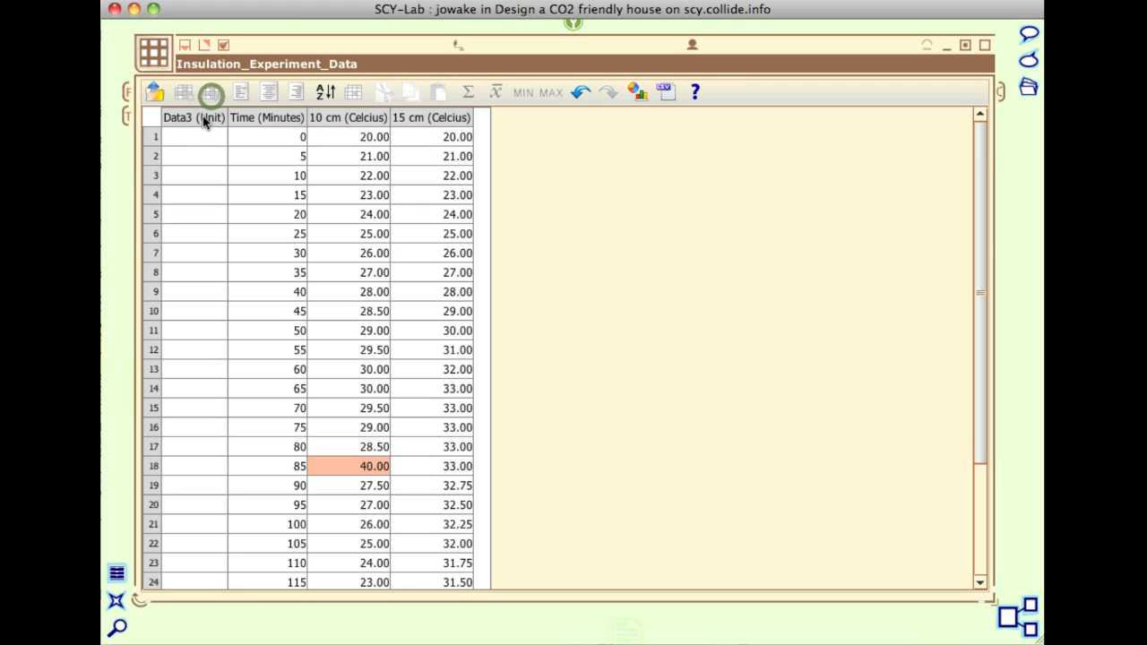
{"action": "left_click", "coordinate": [198, 117]}
{"action": "left_click", "coordinate": [211, 92]}
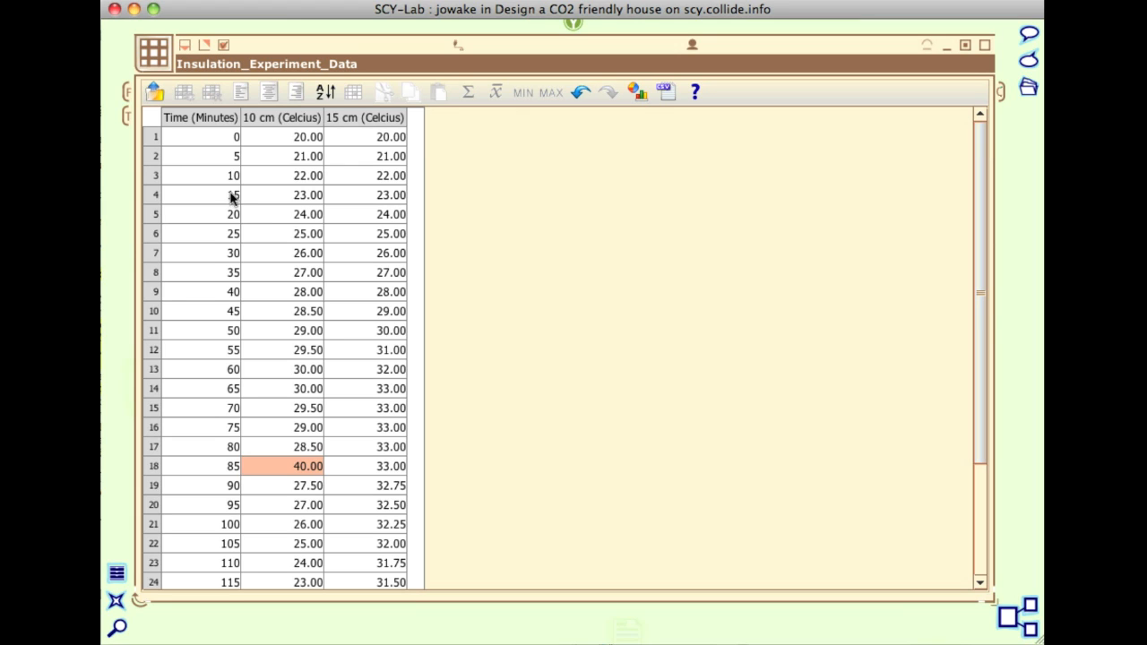
Try left and centre alignment on the Time column, finishing with right alignment
{"action": "left_click", "coordinate": [203, 117]}
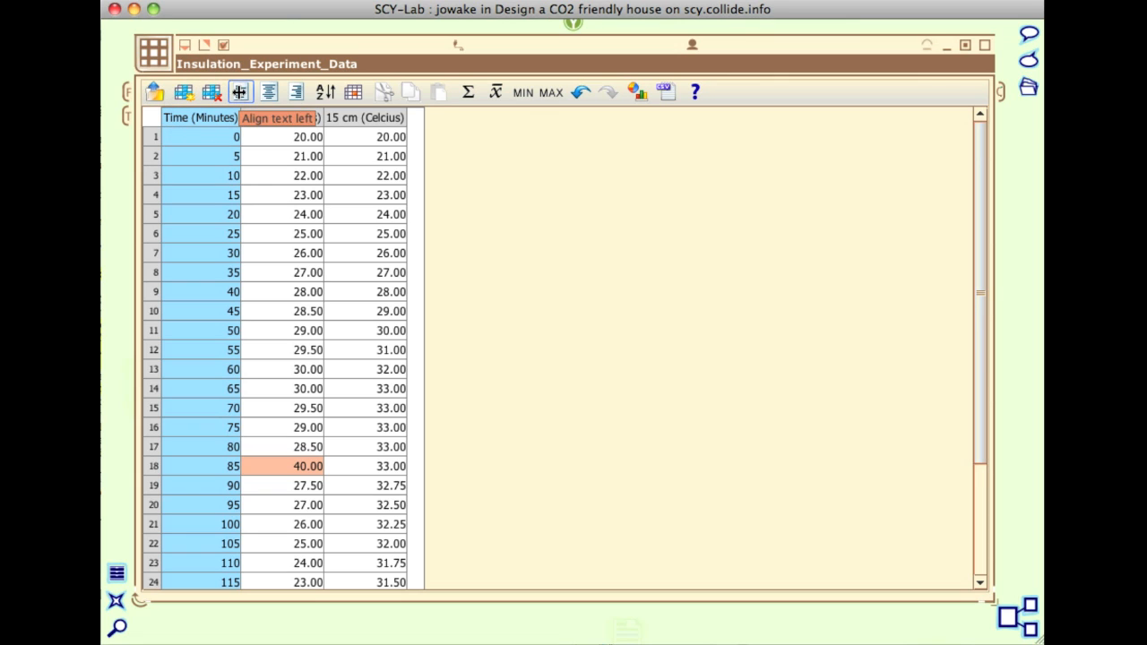
{"action": "left_click", "coordinate": [239, 92]}
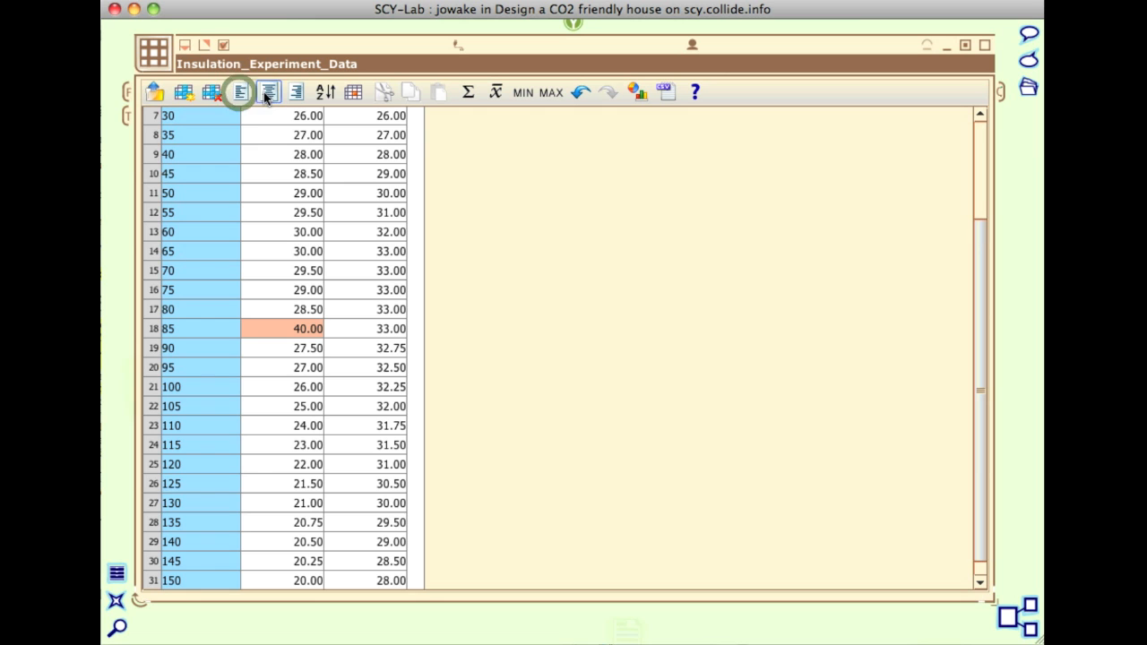
{"action": "left_click", "coordinate": [267, 91]}
{"action": "left_click", "coordinate": [295, 91]}
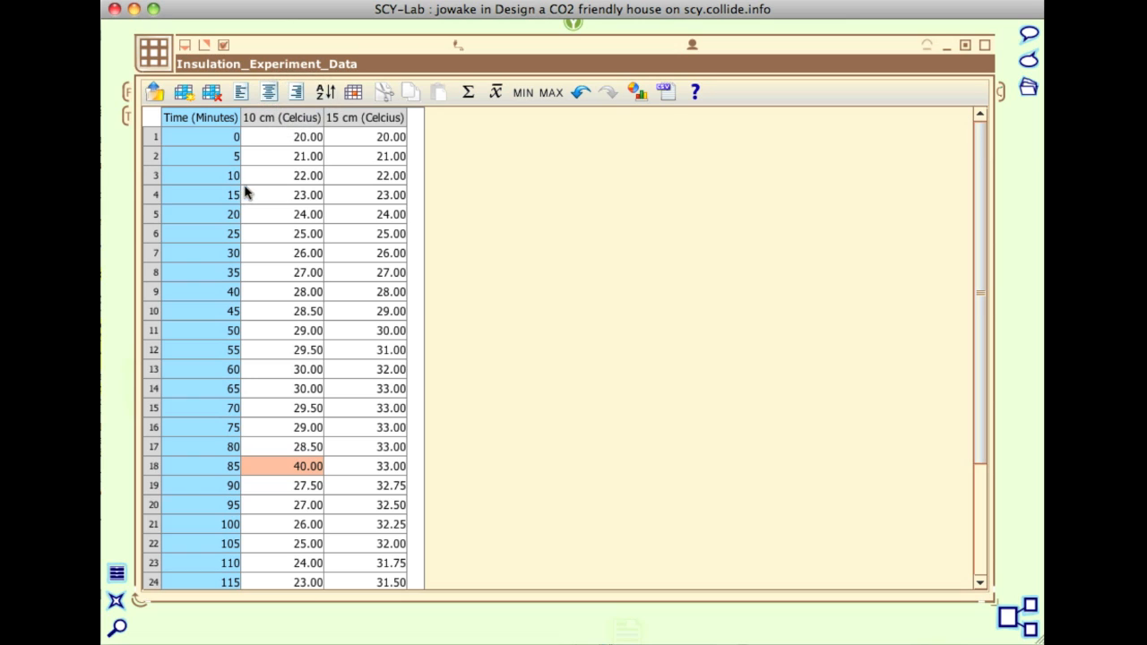
Sort the table by Time in descending order
{"action": "left_click", "coordinate": [324, 93]}
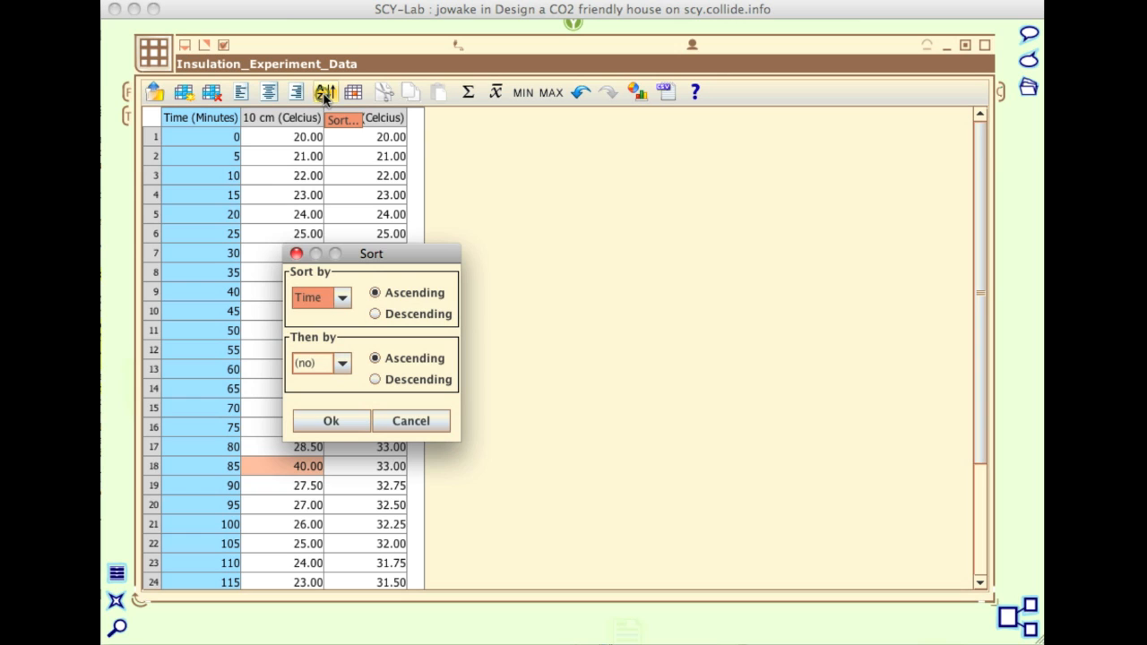
{"action": "left_click", "coordinate": [382, 320]}
{"action": "left_click", "coordinate": [340, 424]}
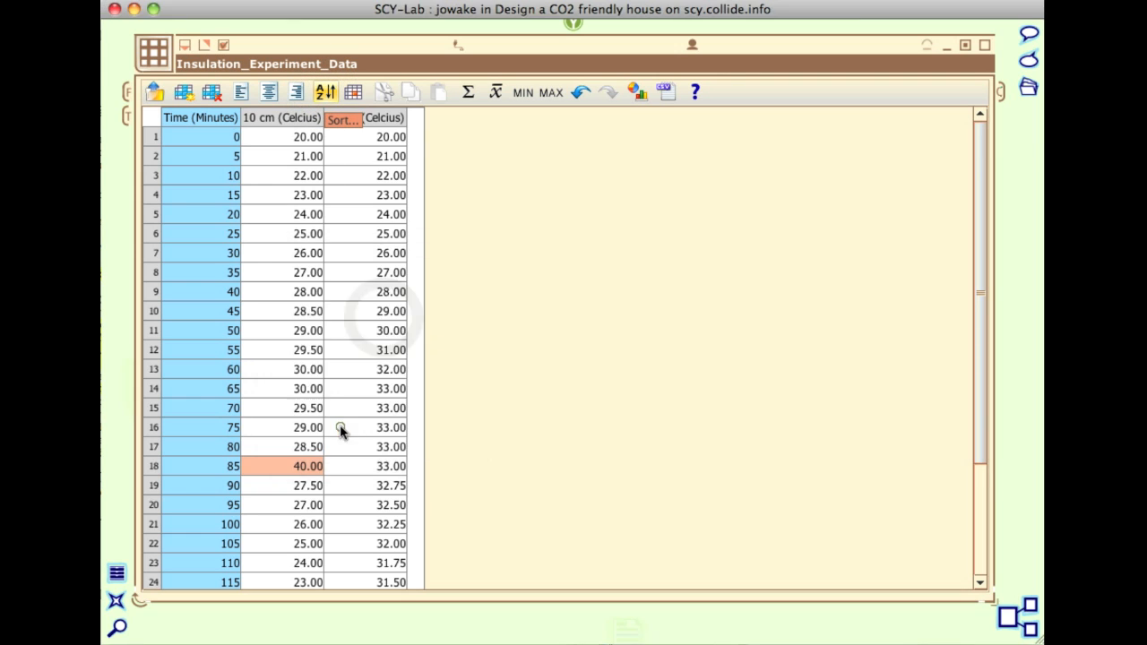
Sort the table by Time in ascending order
{"action": "left_click", "coordinate": [195, 119]}
{"action": "left_click", "coordinate": [324, 92]}
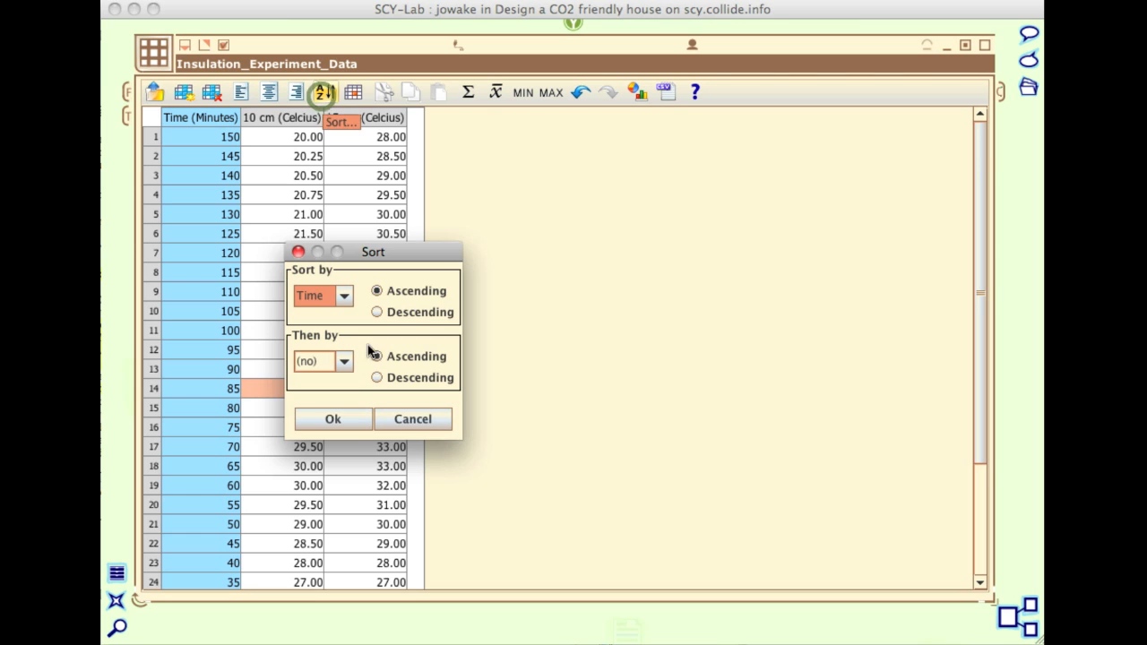
{"action": "left_click", "coordinate": [351, 419]}
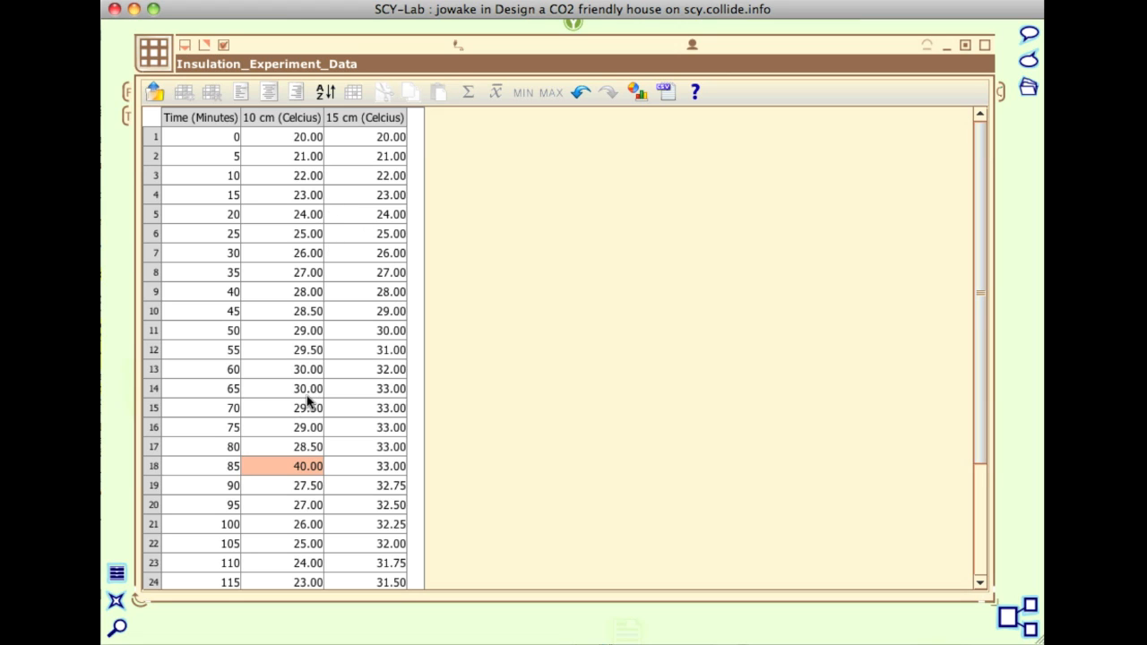
Toggle the ignored state of the 10 cm reading at 85 minutes three times, ending with it included in the data
{"action": "left_click", "coordinate": [305, 467]}
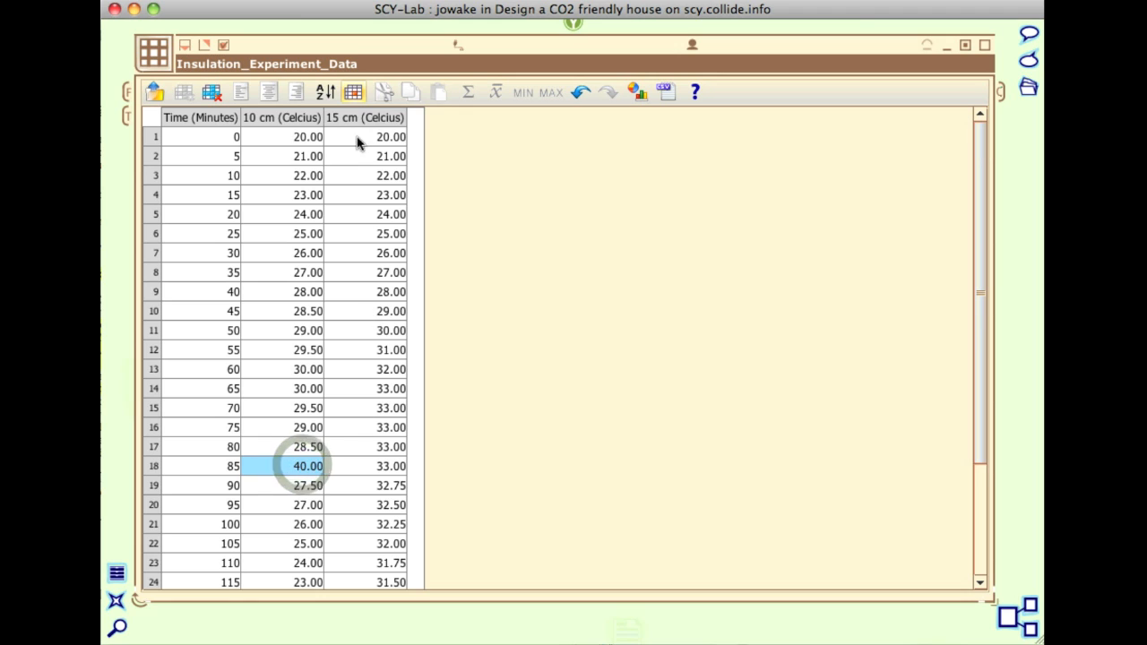
{"action": "left_click", "coordinate": [354, 93]}
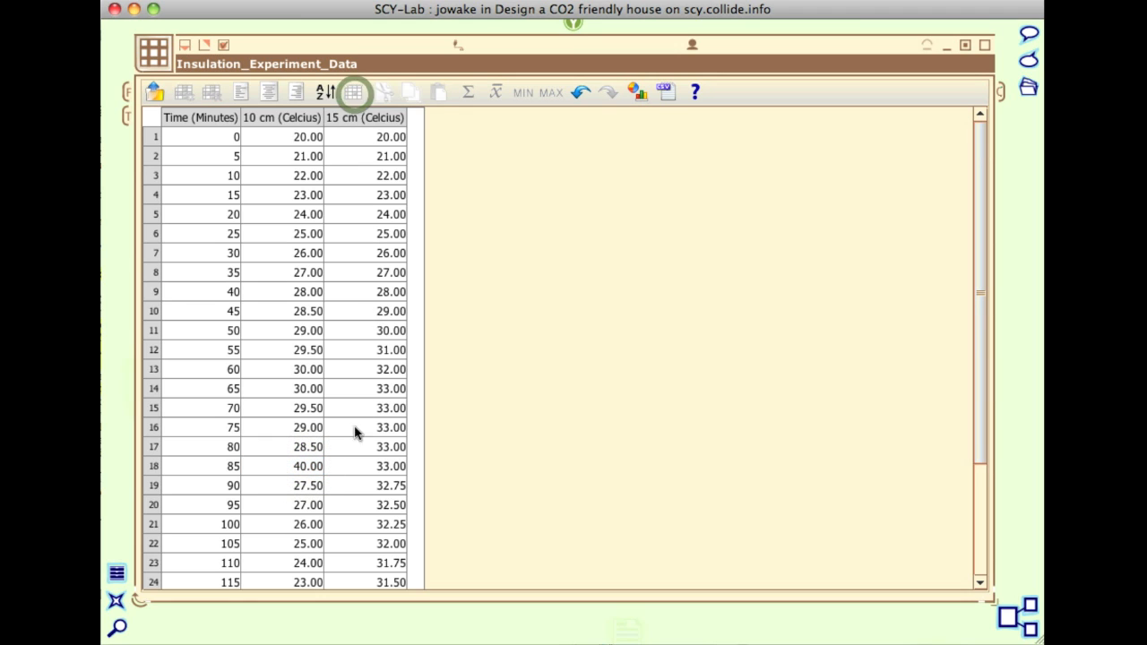
{"action": "left_click", "coordinate": [314, 467]}
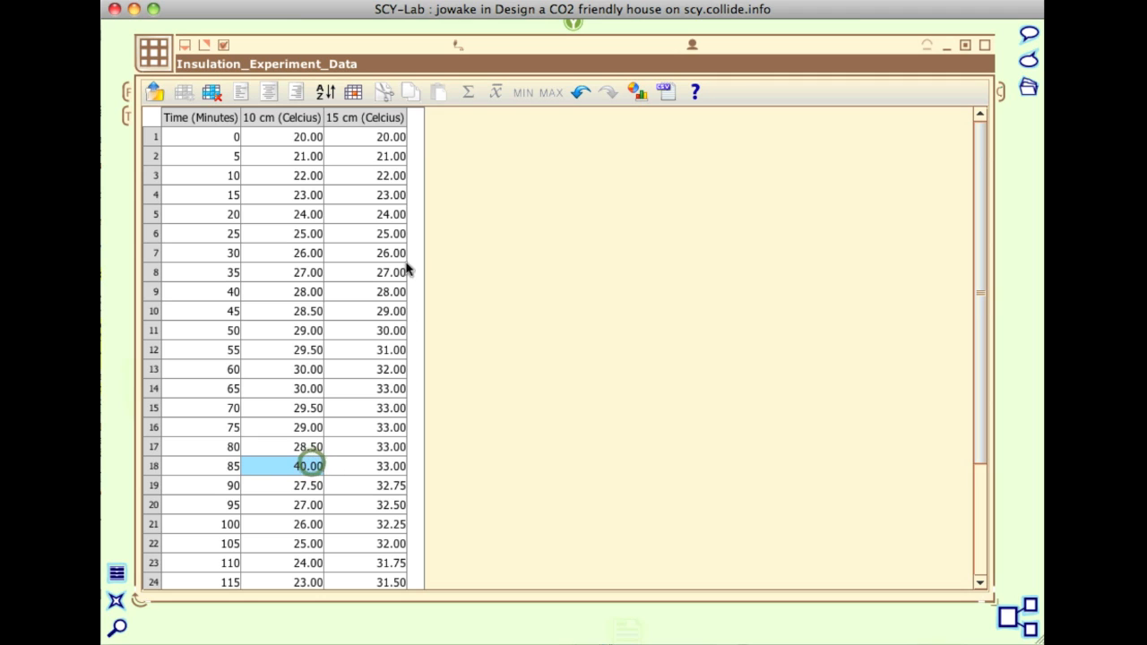
{"action": "left_click", "coordinate": [355, 93]}
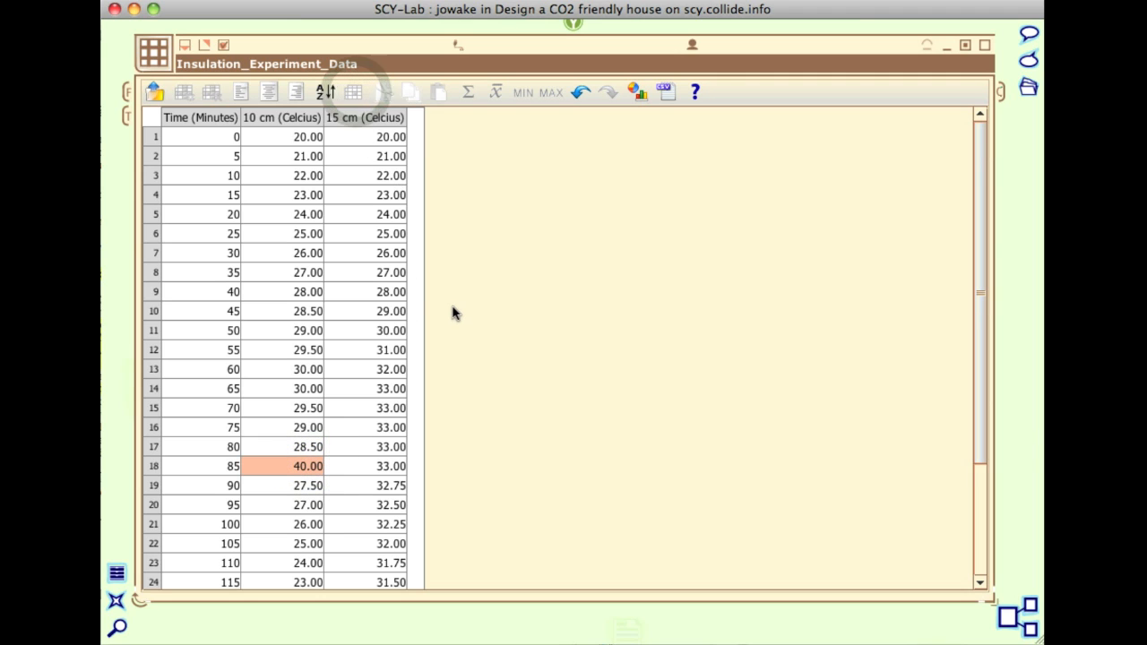
{"action": "left_click", "coordinate": [305, 467]}
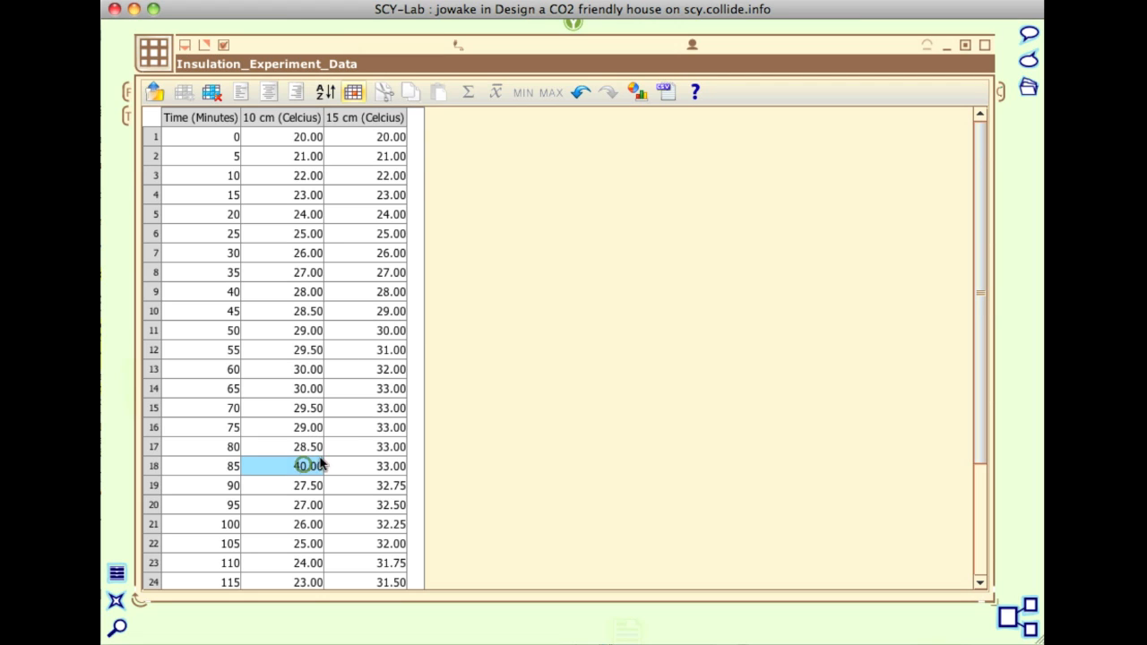
{"action": "left_click", "coordinate": [353, 91]}
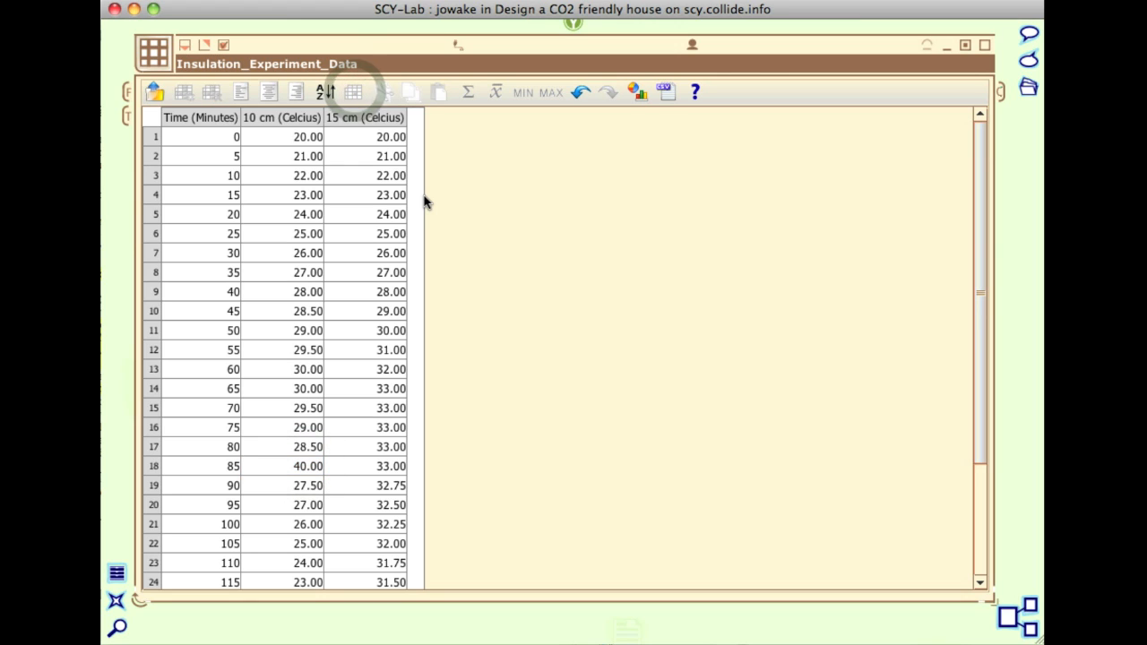
Calculate the sum and the average of the 10 cm temperature column
{"action": "left_click", "coordinate": [363, 122]}
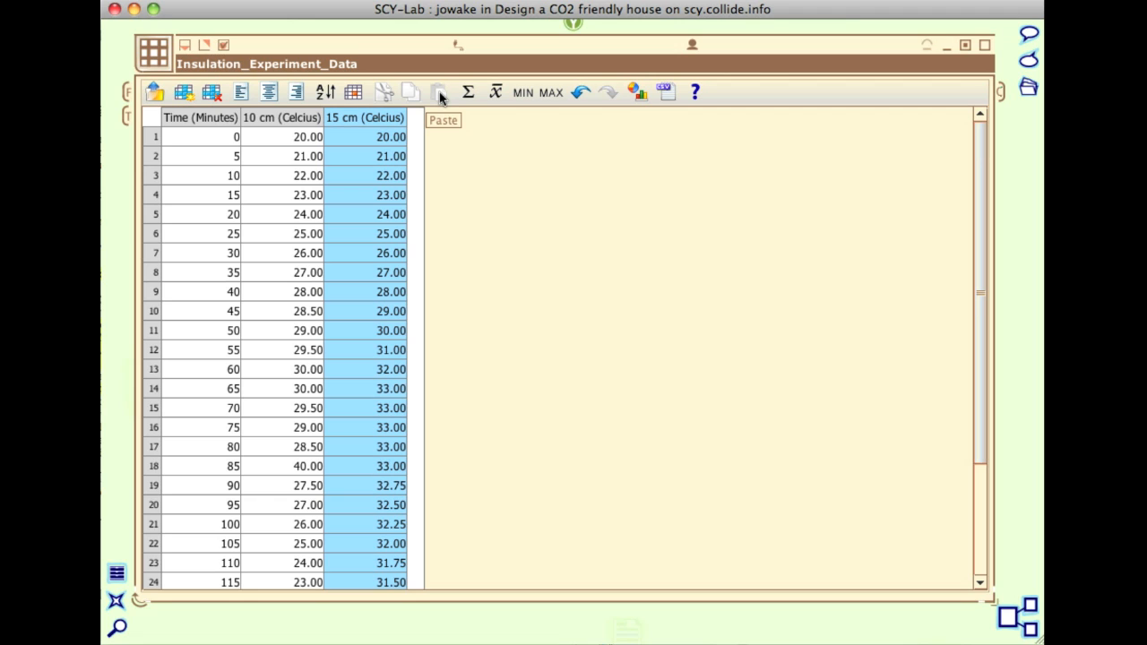
{"action": "left_click", "coordinate": [289, 120]}
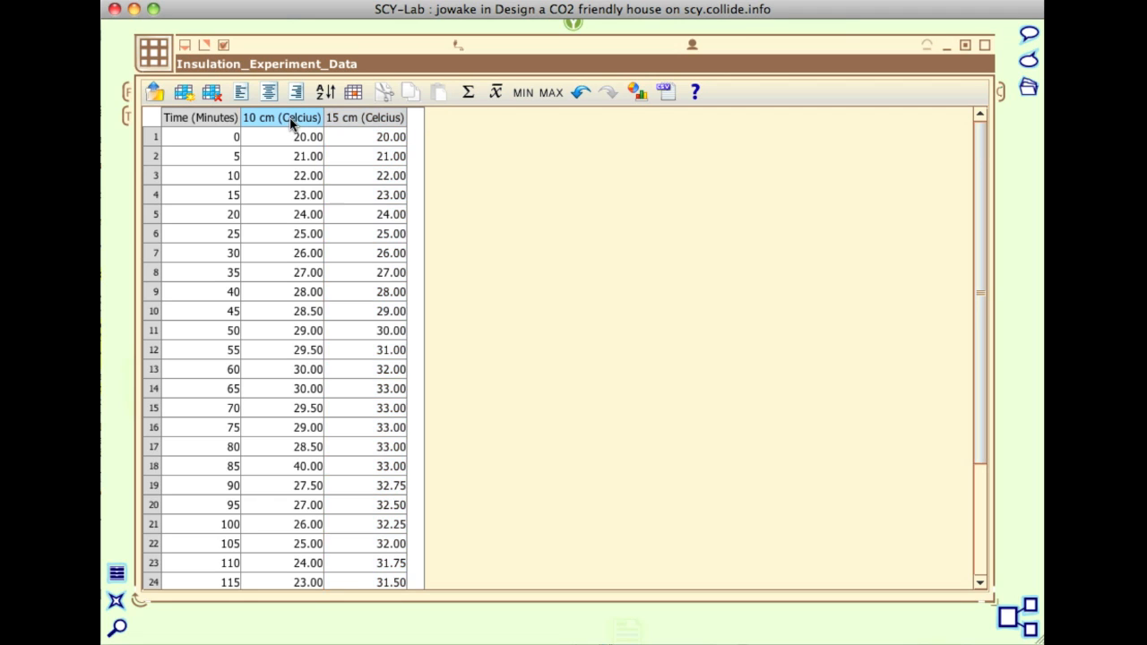
{"action": "left_click", "coordinate": [466, 93]}
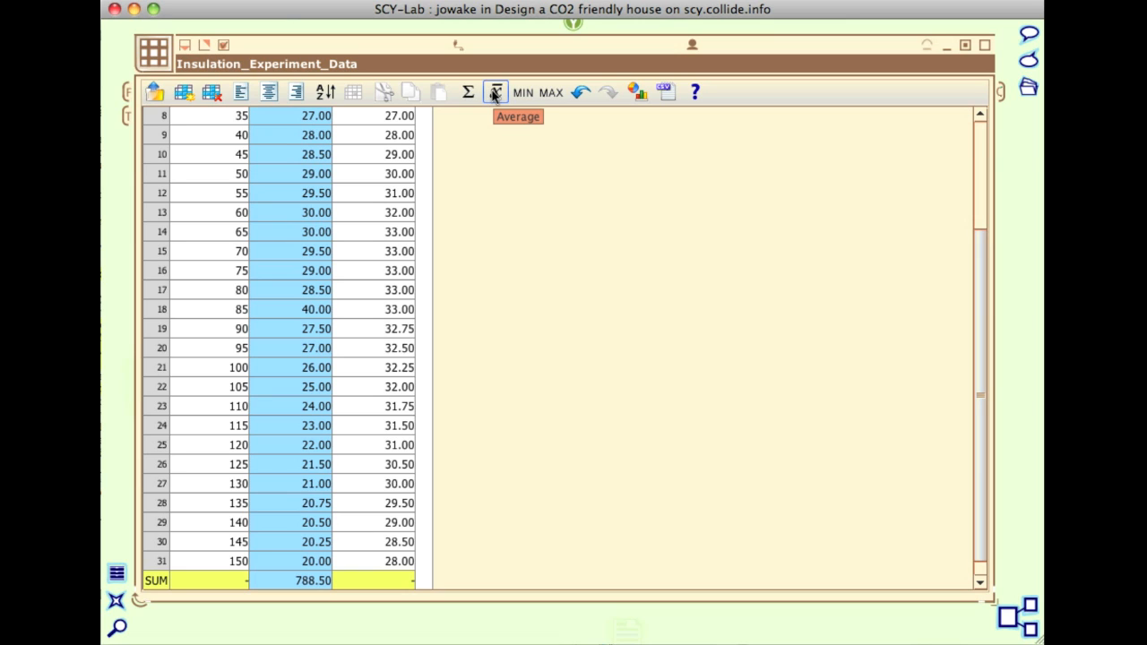
{"action": "left_click", "coordinate": [495, 93]}
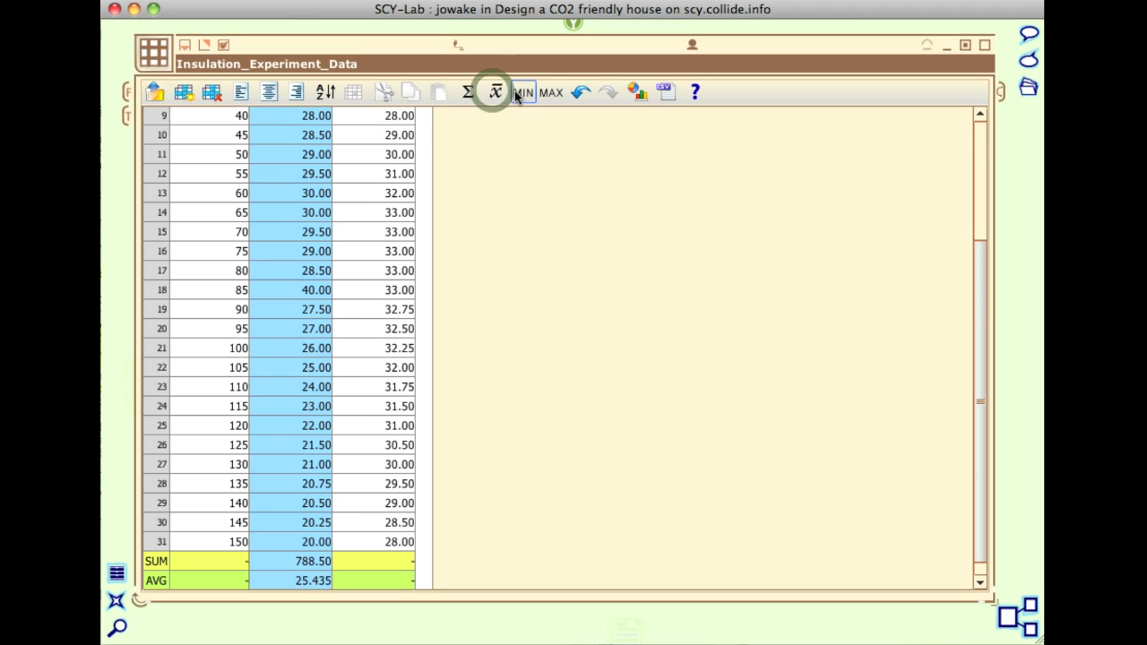
Calculate the minimum and the maximum of the 10 cm temperature column
{"action": "left_click", "coordinate": [521, 93]}
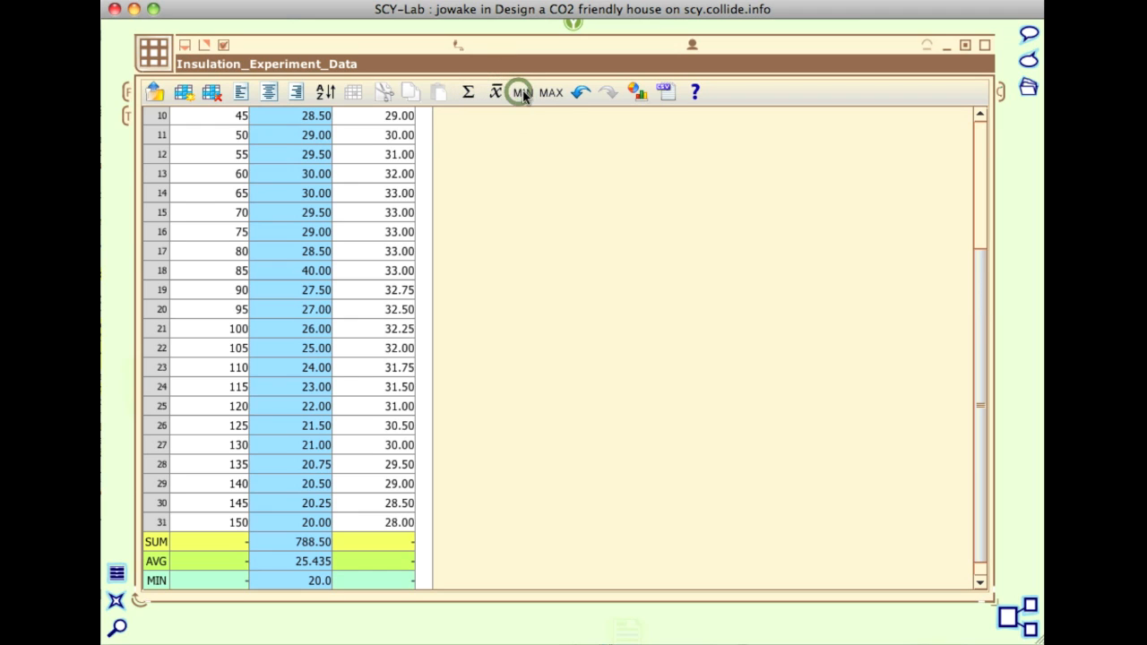
{"action": "left_click", "coordinate": [547, 93]}
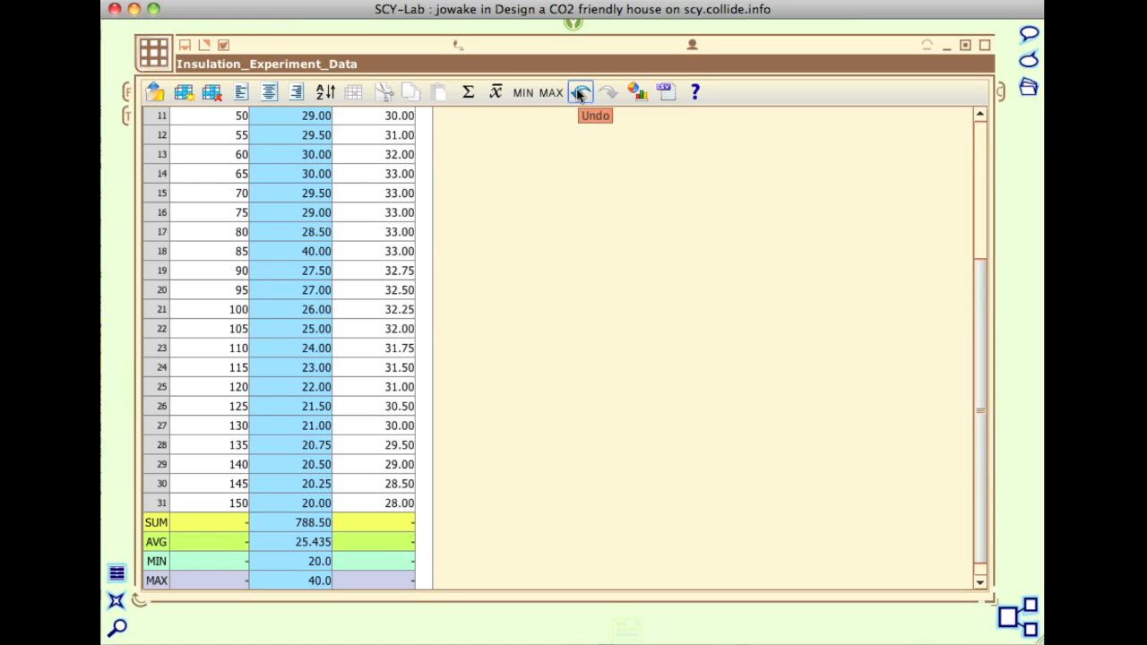
Undo the maximum, minimum, average and sum calculations of the 10 cm column
{"action": "left_click", "coordinate": [580, 93]}
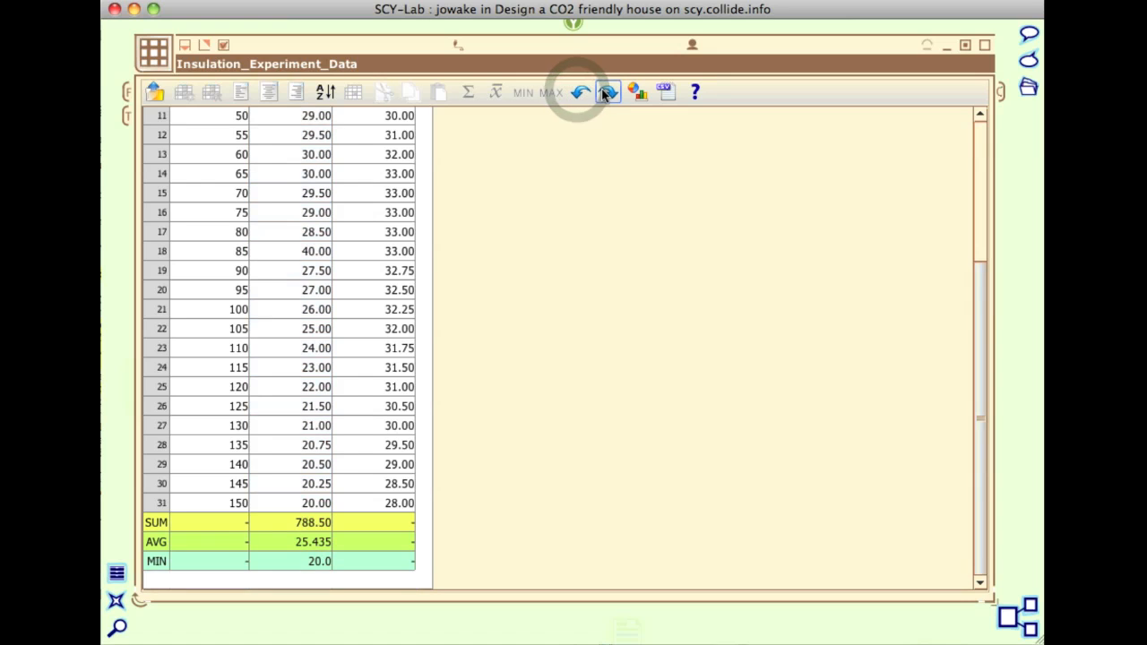
{"action": "left_click", "coordinate": [581, 93]}
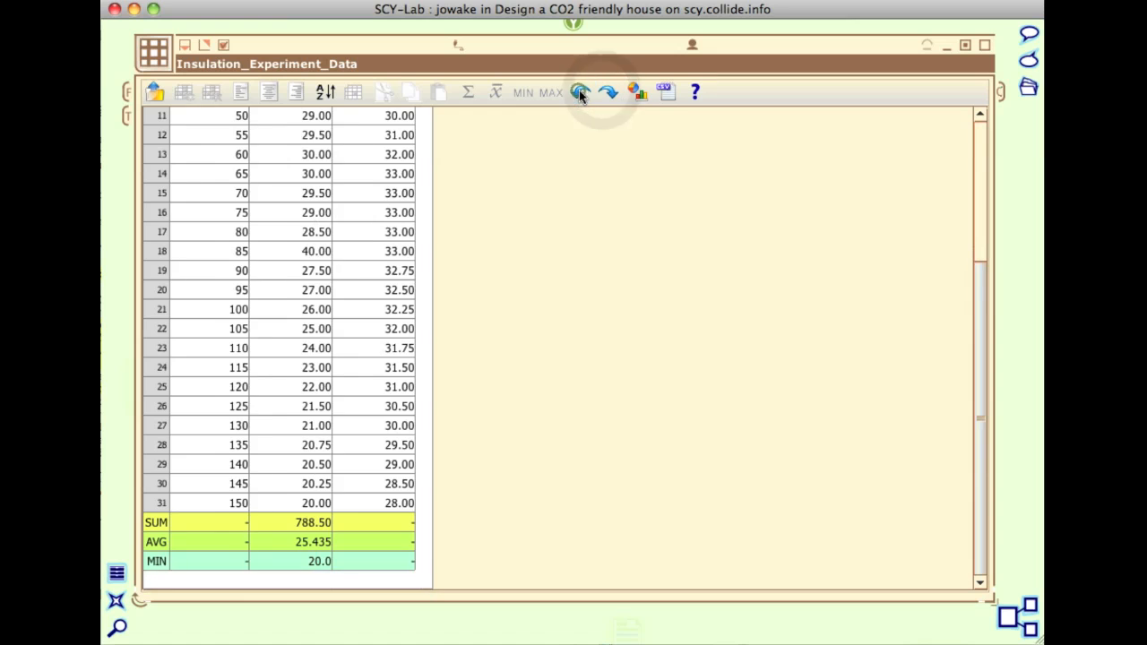
{"action": "left_click", "coordinate": [580, 93]}
{"action": "left_click", "coordinate": [580, 93]}
{"action": "left_click", "coordinate": [580, 93]}
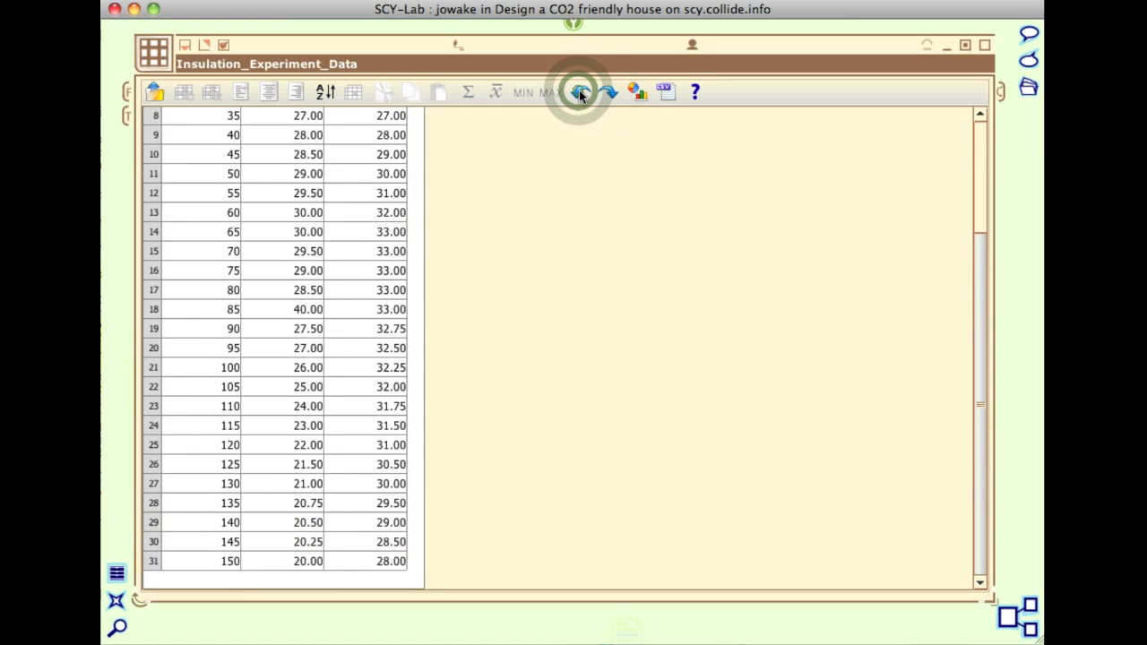
View the CSV export dialog without saving a file, and look at the data tool's help text
{"action": "left_click", "coordinate": [666, 95]}
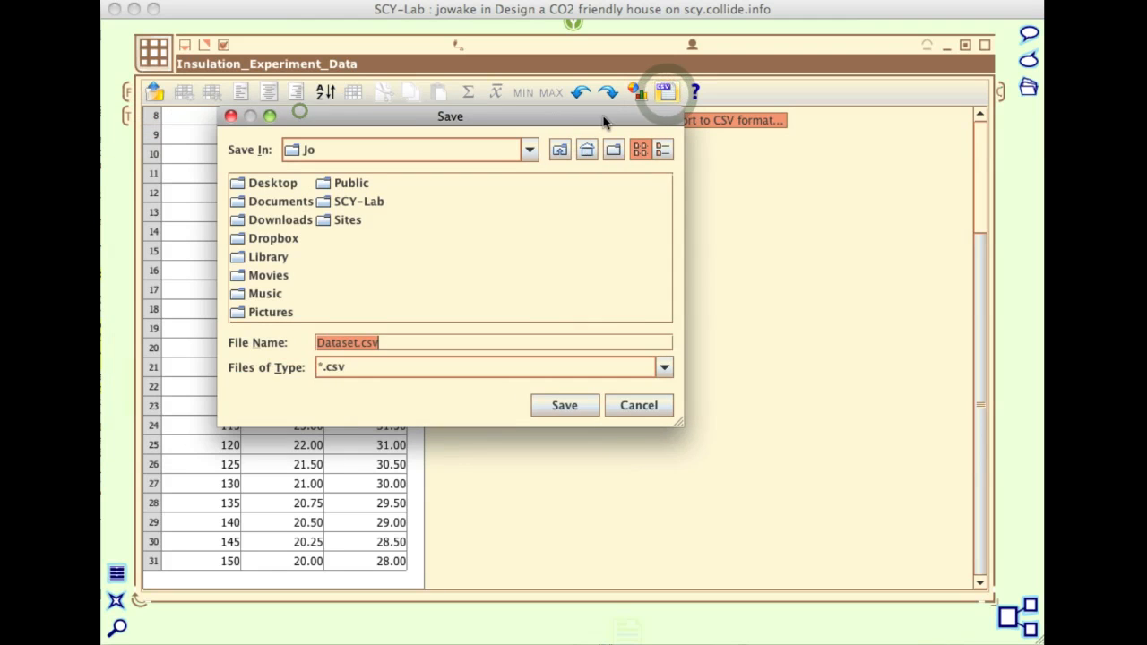
{"action": "left_click", "coordinate": [654, 408]}
{"action": "left_click", "coordinate": [695, 92]}
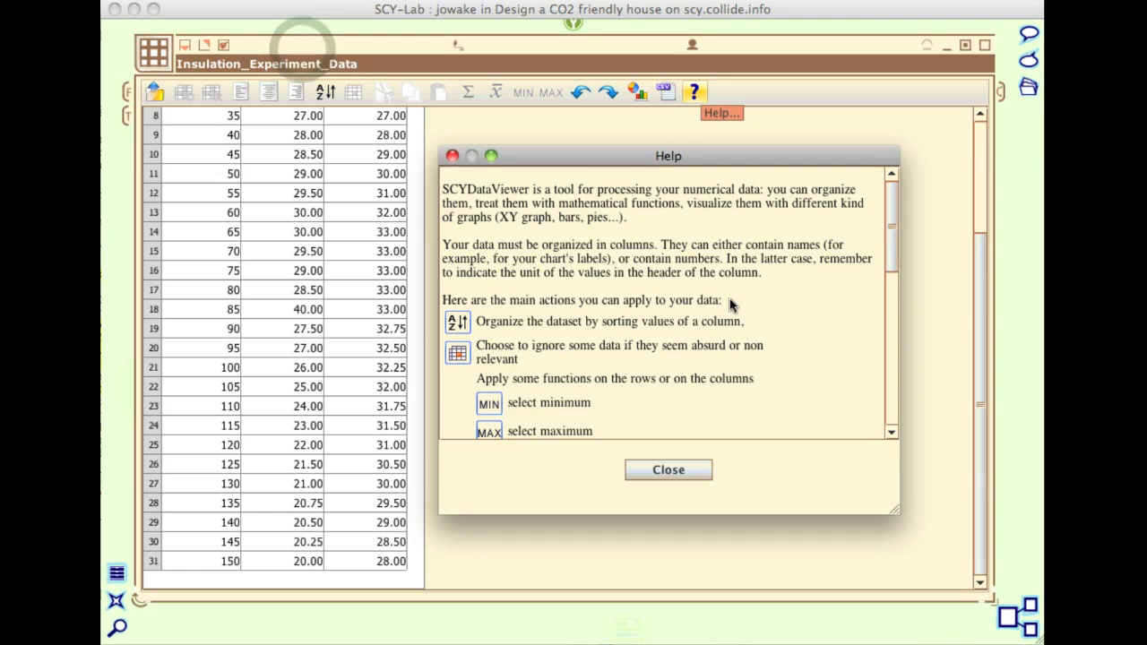
{"action": "left_click", "coordinate": [674, 472]}
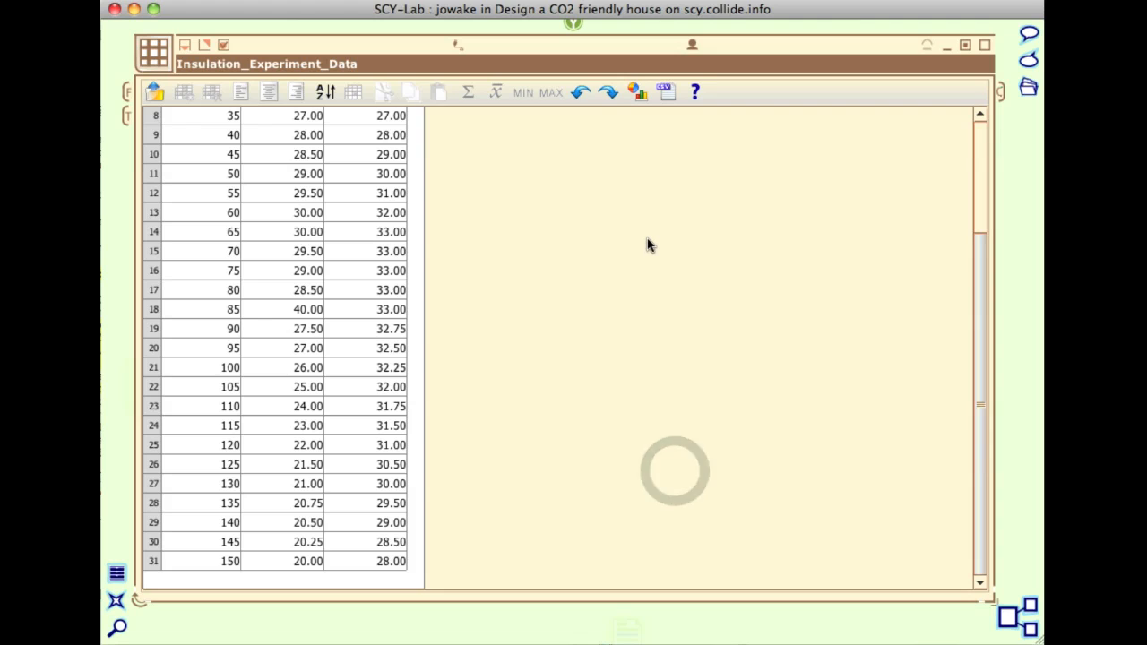
Start a new graph named Temperature_Time and set its type to Scatter plot
{"action": "scroll", "coordinate": [649, 245], "scroll_direction": "up", "scroll_amount": 3}
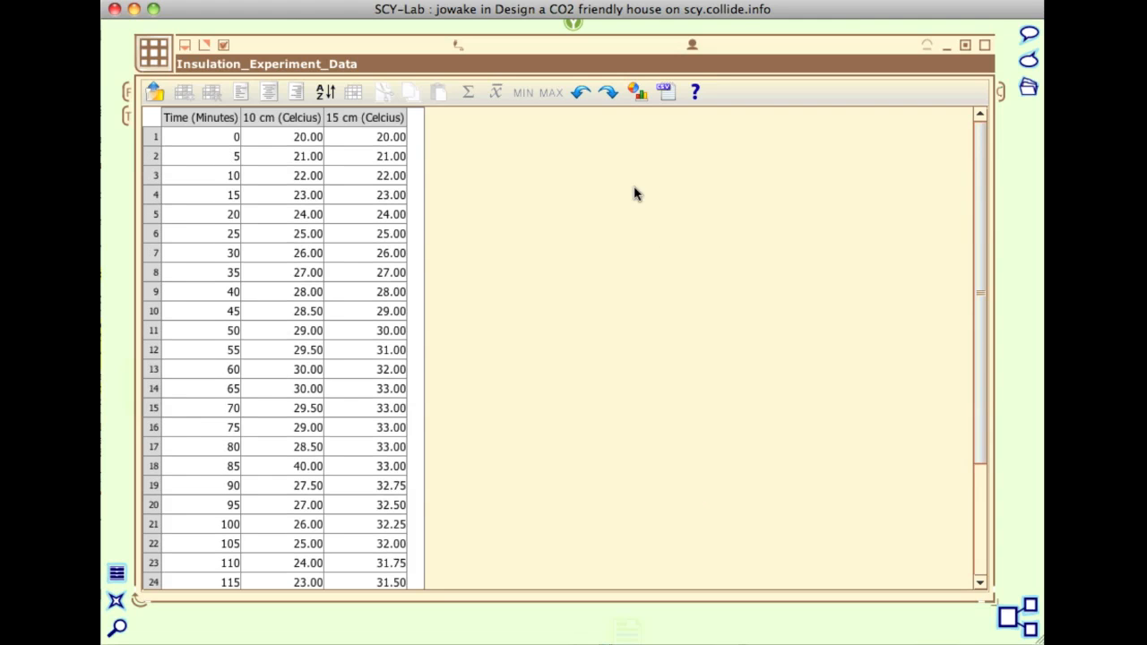
{"action": "left_click", "coordinate": [636, 93]}
{"action": "left_click_drag", "start_coordinate": [333, 45], "coordinate": [837, 136]}
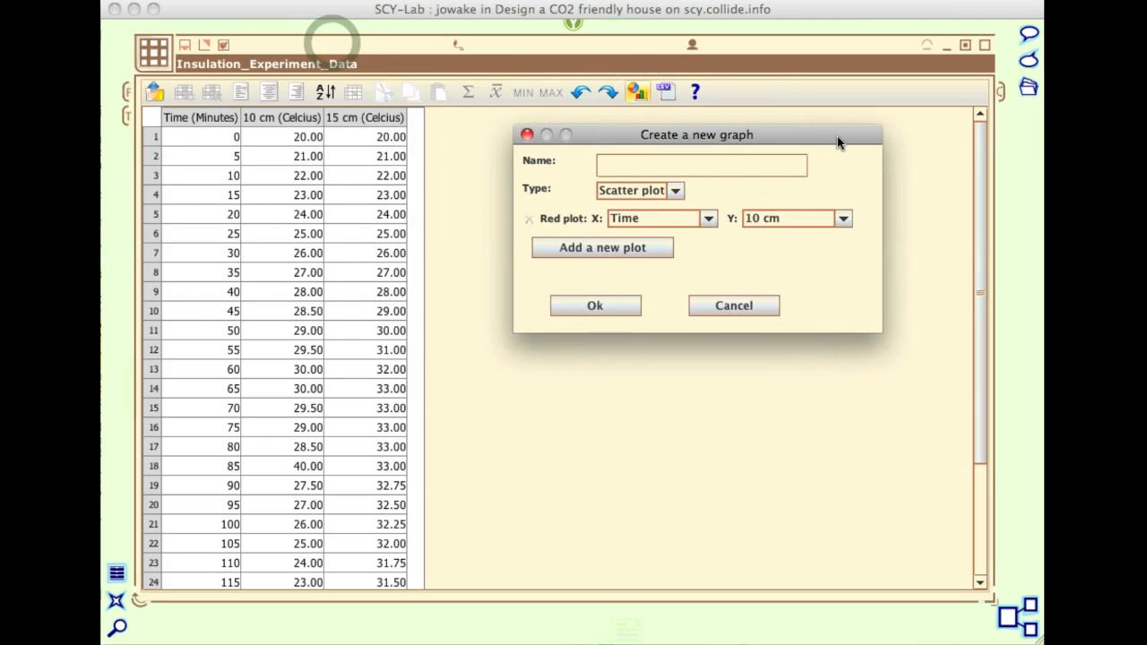
{"action": "left_click", "coordinate": [755, 168]}
{"action": "type", "text": "Temperature"}
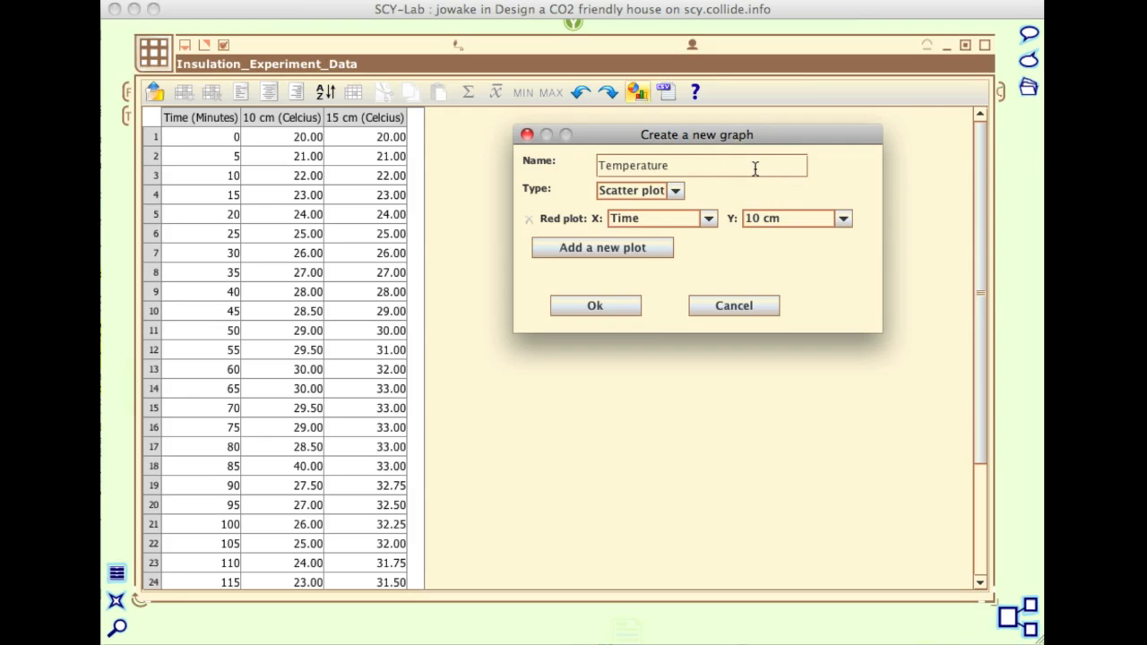
{"action": "type", "text": "_Time"}
{"action": "left_click", "coordinate": [676, 191]}
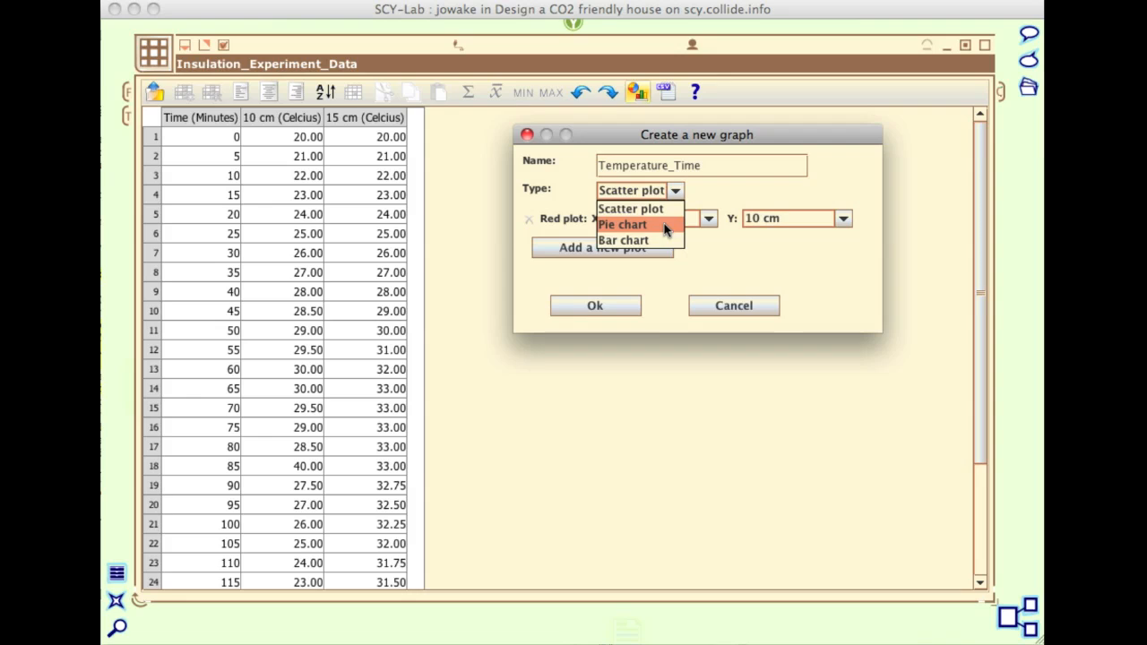
{"action": "left_click", "coordinate": [670, 210]}
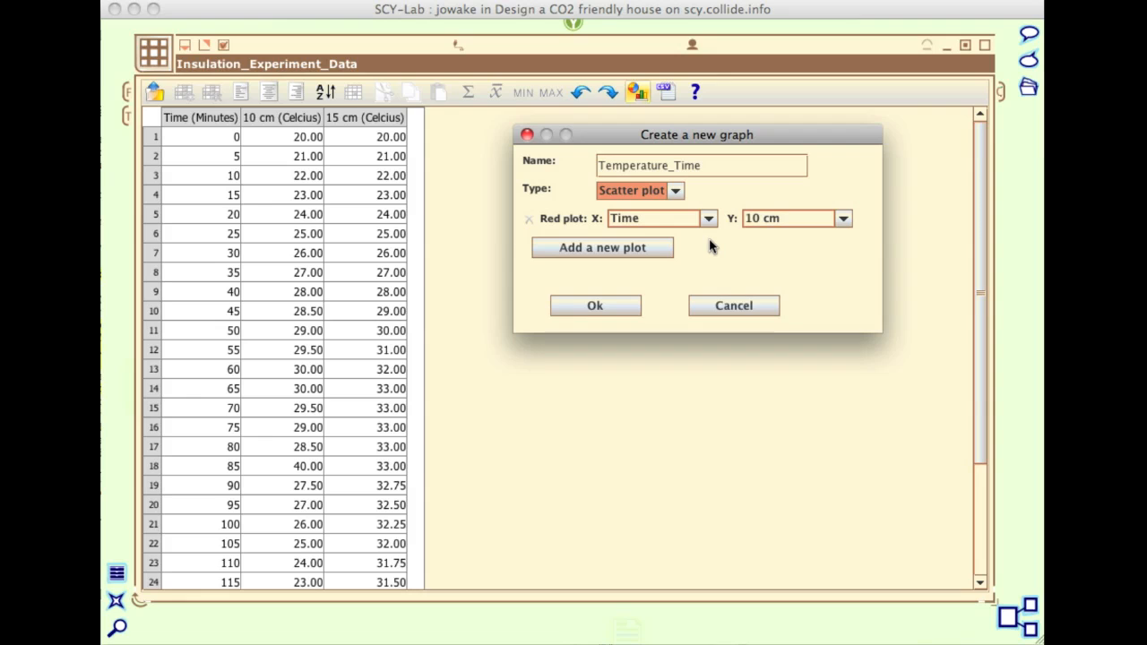
Examine the column choices for the red plot's X and Y axes, keeping Time and 10 cm
{"action": "left_click", "coordinate": [708, 220]}
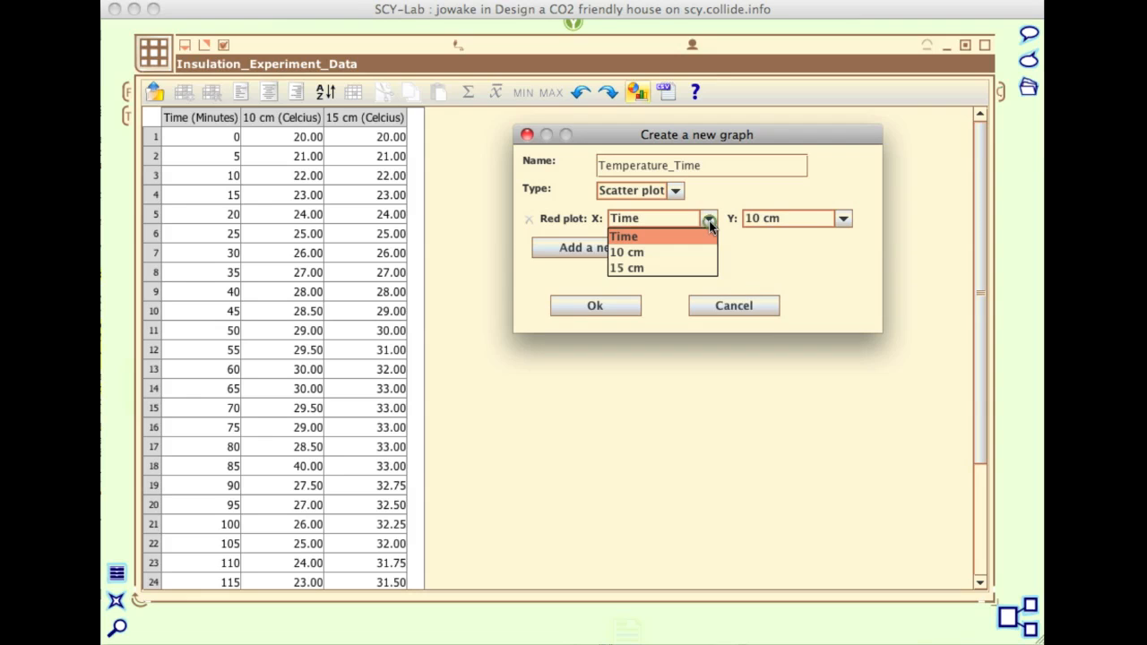
{"action": "left_click", "coordinate": [708, 220]}
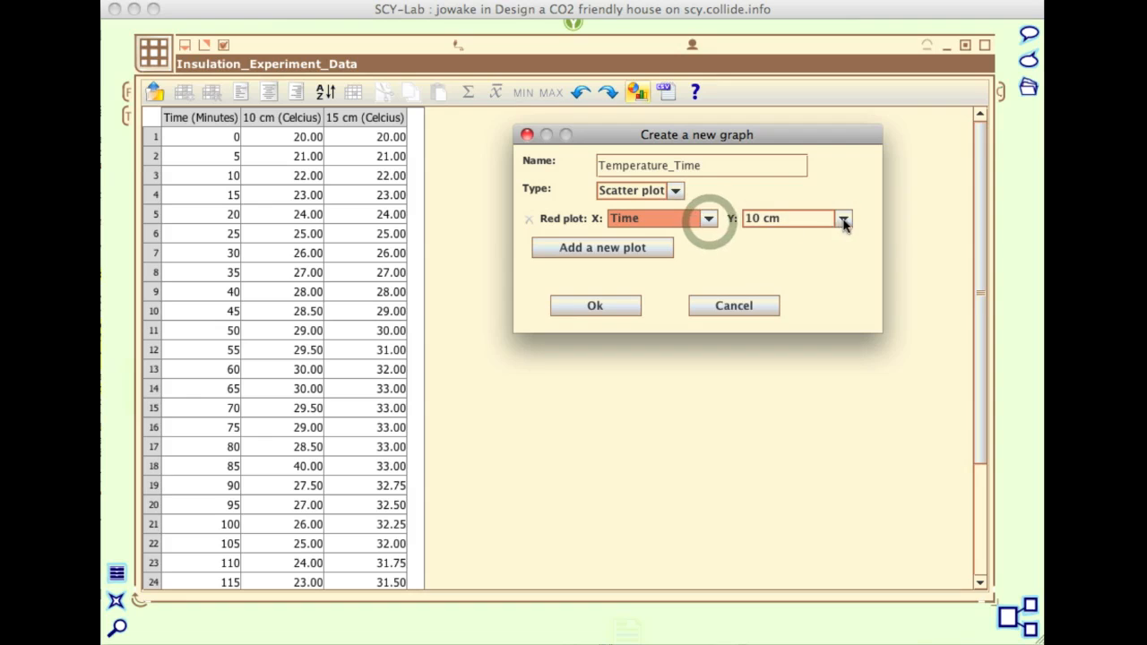
{"action": "left_click", "coordinate": [842, 219]}
{"action": "left_click", "coordinate": [842, 219]}
{"action": "left_click", "coordinate": [712, 247]}
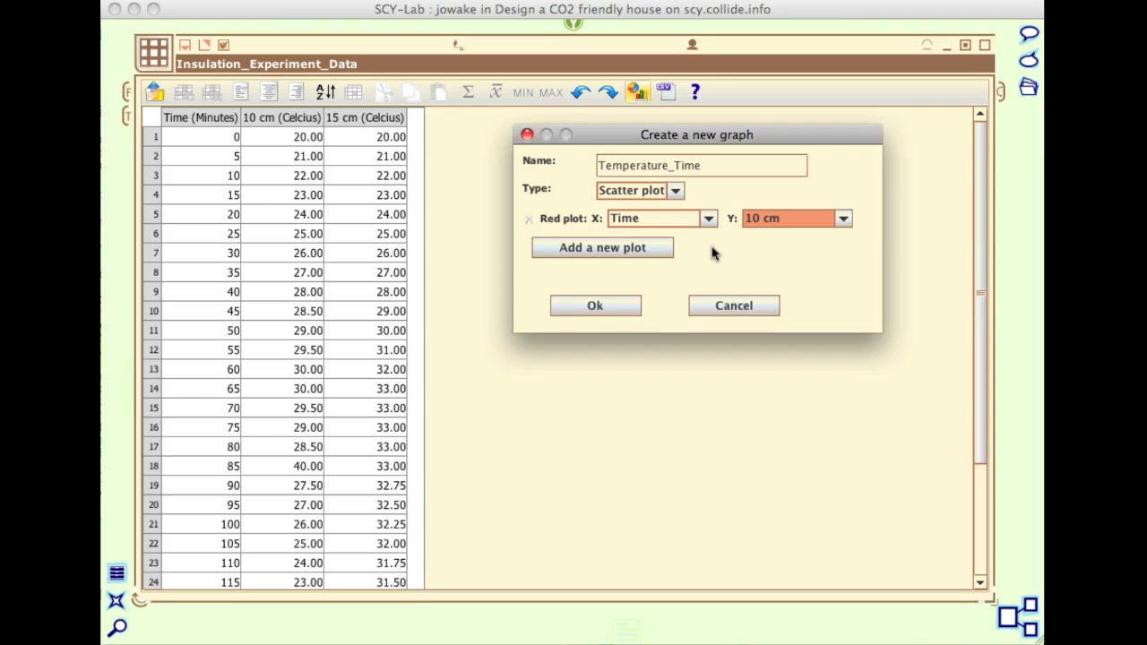
{"action": "left_click", "coordinate": [707, 221]}
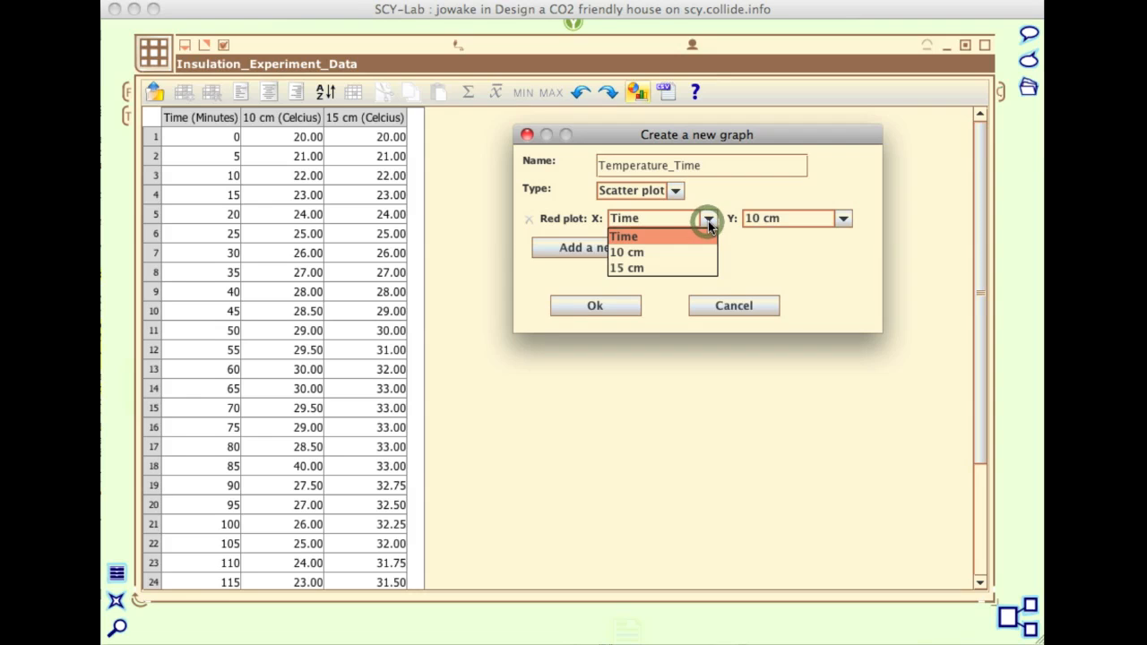
{"action": "left_click", "coordinate": [708, 220]}
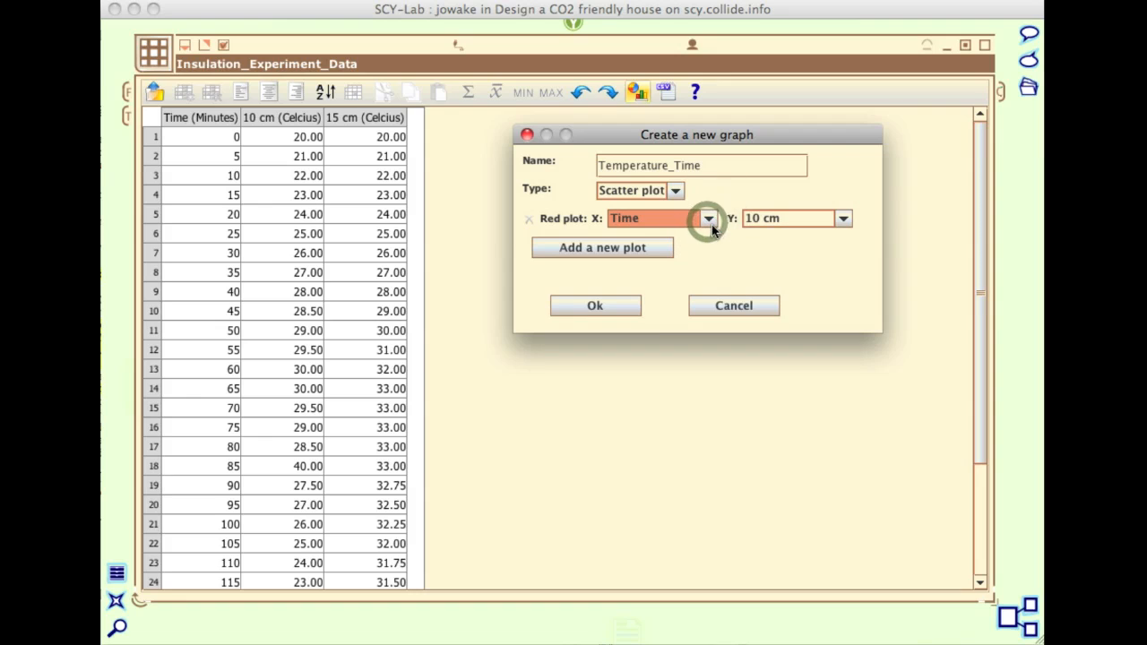
{"action": "left_click", "coordinate": [843, 219]}
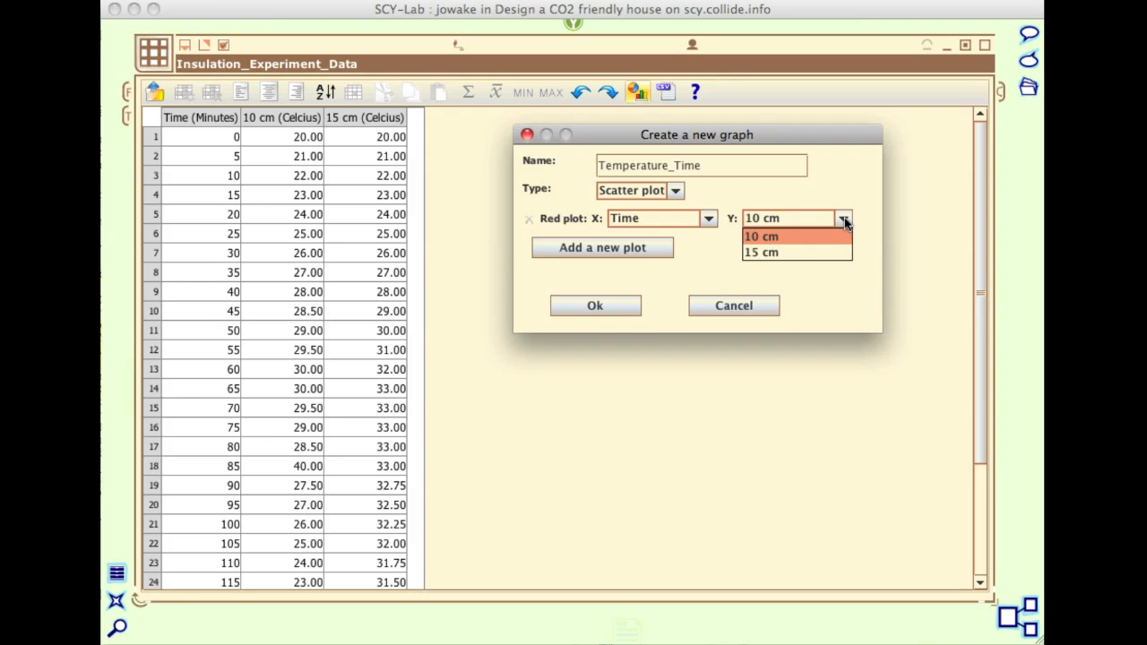
{"action": "left_click", "coordinate": [844, 218]}
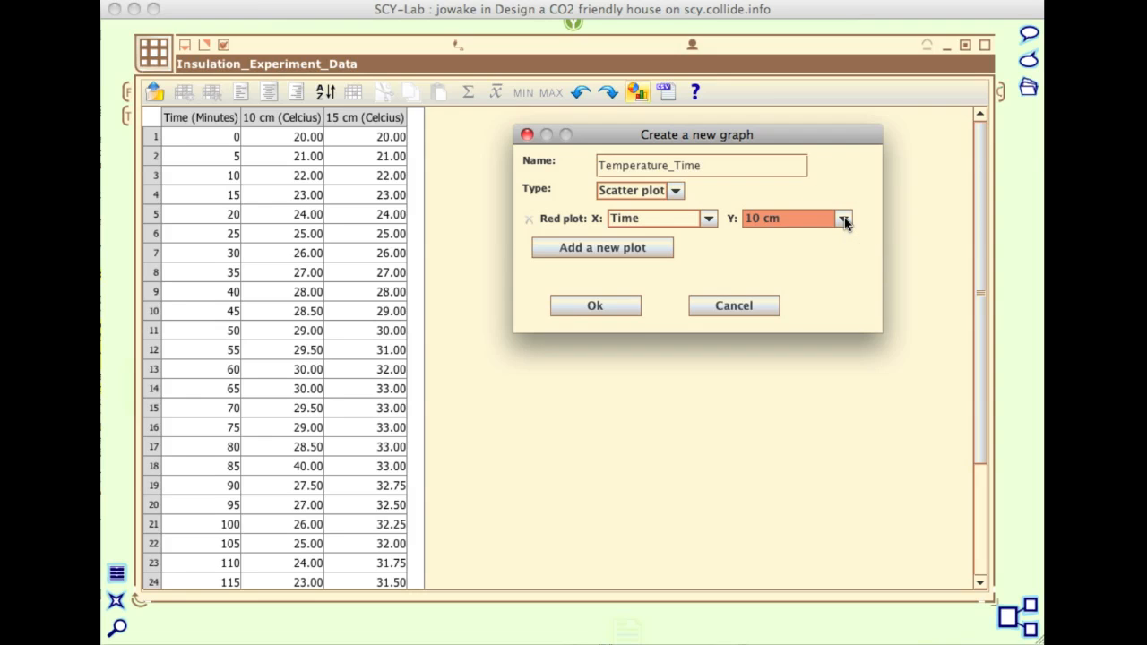
{"action": "left_click", "coordinate": [731, 195]}
Add a second plot with Time on X and 15 cm on Y, and create the graph
{"action": "left_click", "coordinate": [625, 253]}
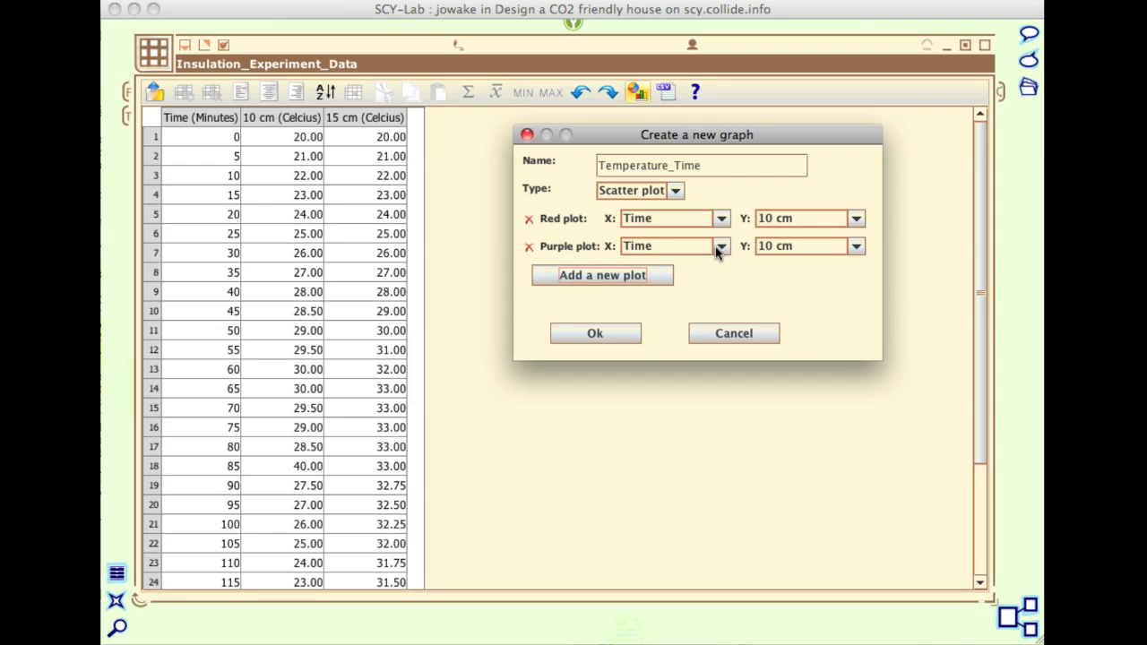
{"action": "left_click", "coordinate": [856, 247]}
{"action": "left_click", "coordinate": [836, 277]}
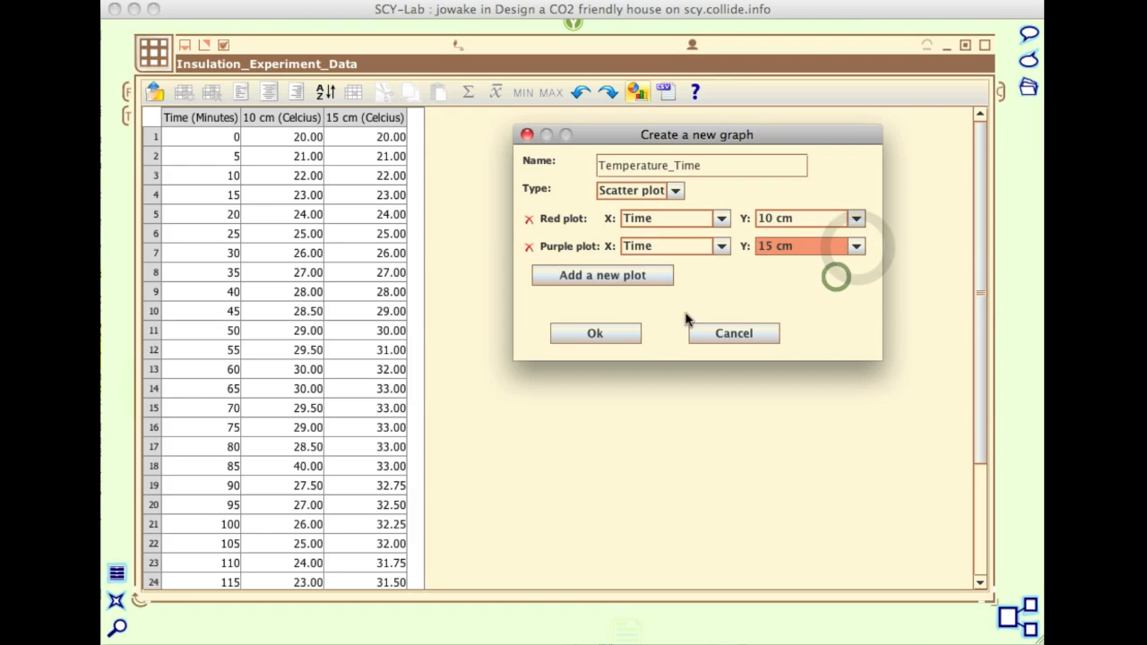
{"action": "left_click", "coordinate": [604, 332]}
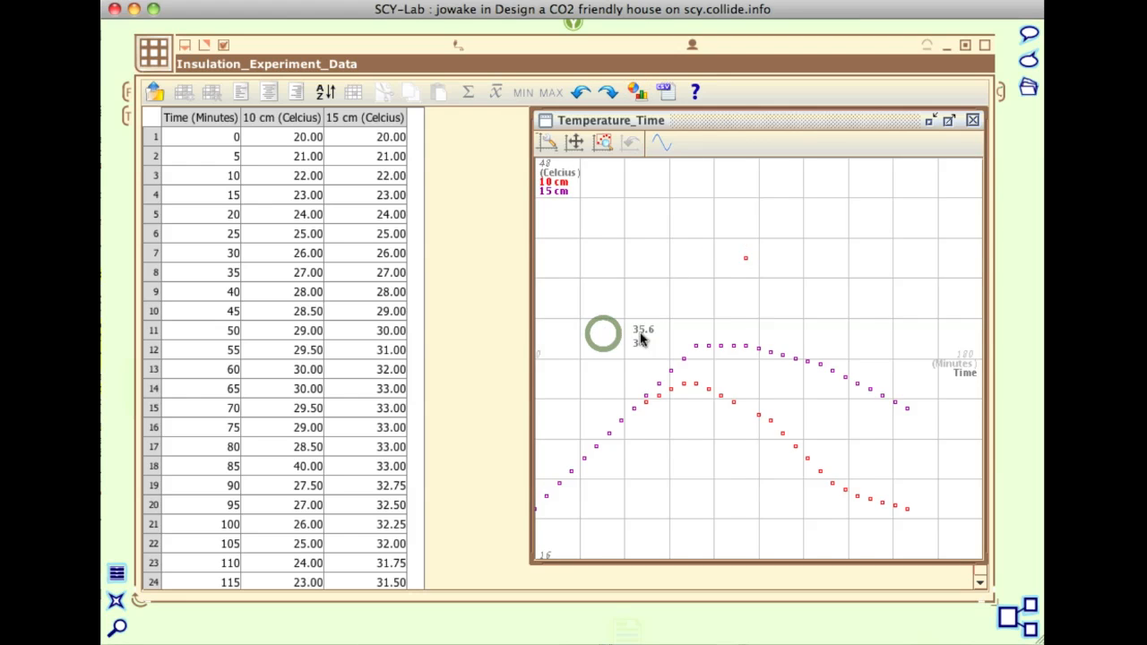
Move the Temperature_Time graph window closer to the data table and enlarge it
{"action": "left_click_drag", "start_coordinate": [749, 123], "coordinate": [671, 143]}
{"action": "left_click_drag", "start_coordinate": [905, 566], "coordinate": [970, 573]}
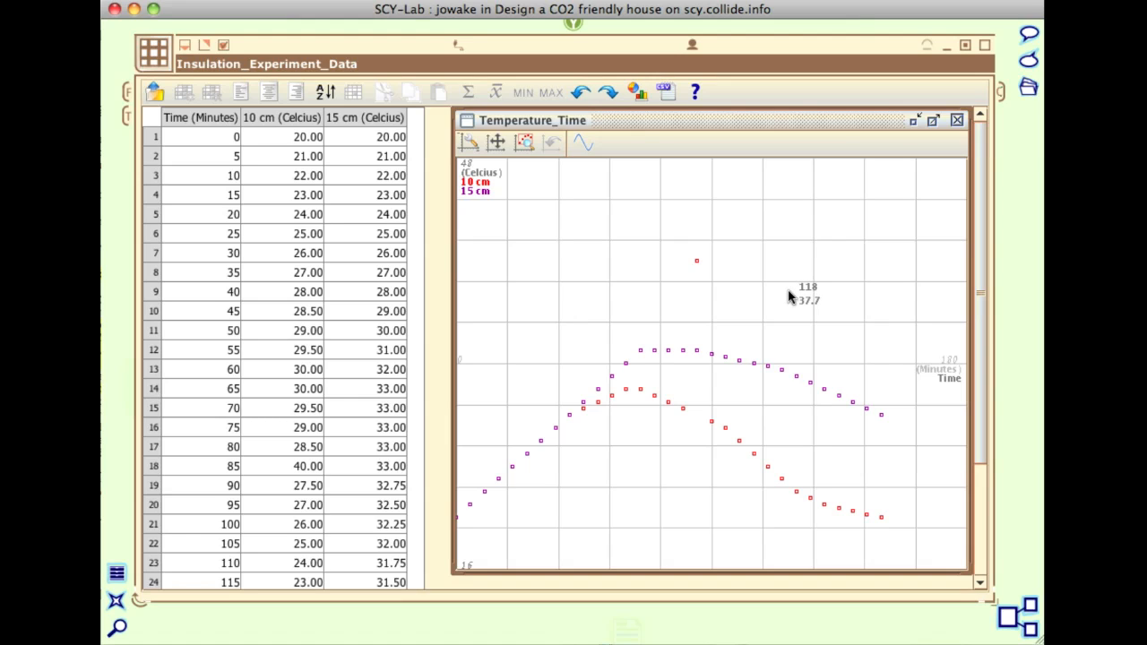
Ignore the outlying 10 cm reading at 85 minutes so it is excluded from the graph data
{"action": "left_click", "coordinate": [697, 262]}
{"action": "left_click", "coordinate": [309, 468]}
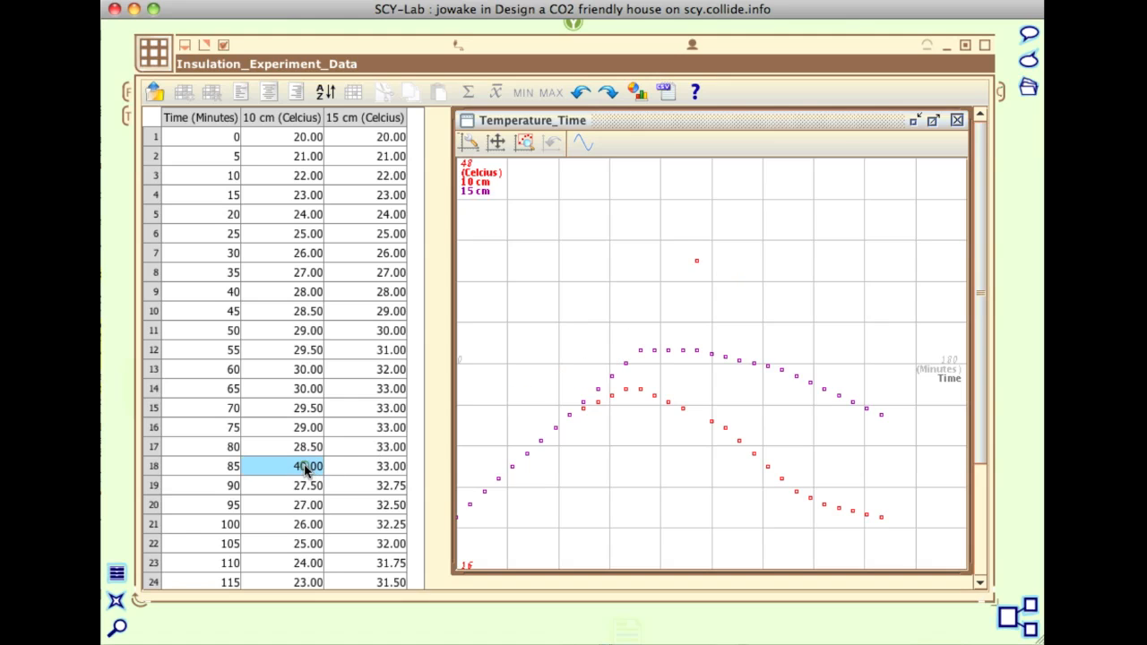
{"action": "left_click", "coordinate": [353, 94]}
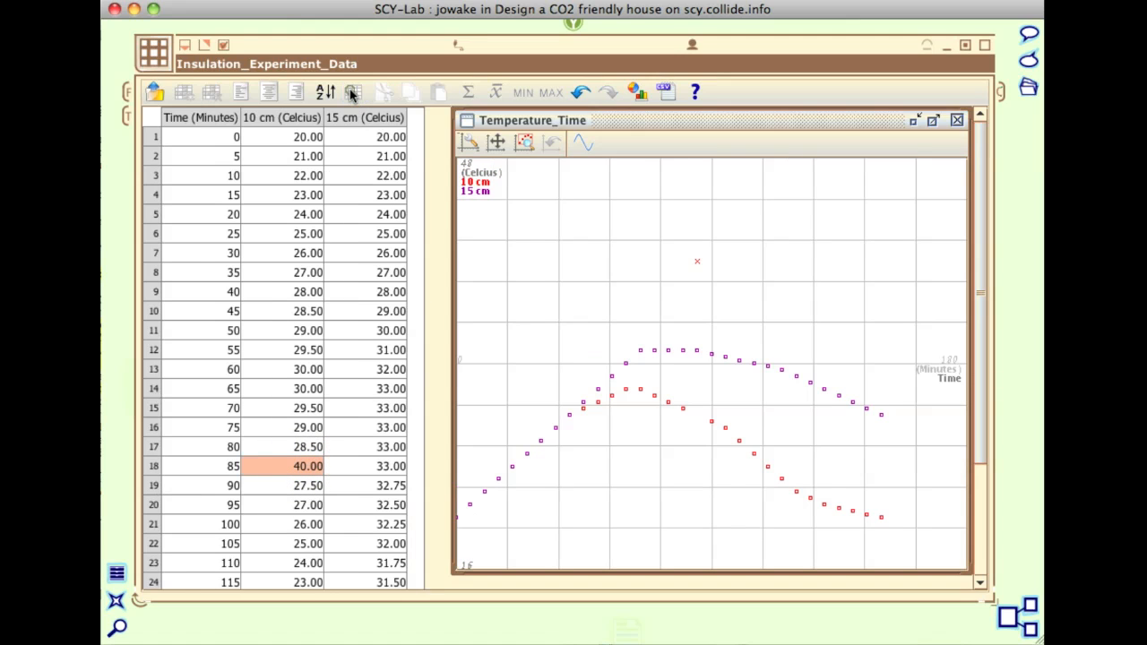
View the graph's parameters, including axis limits and plotted columns, and close them without changes
{"action": "left_click", "coordinate": [467, 149]}
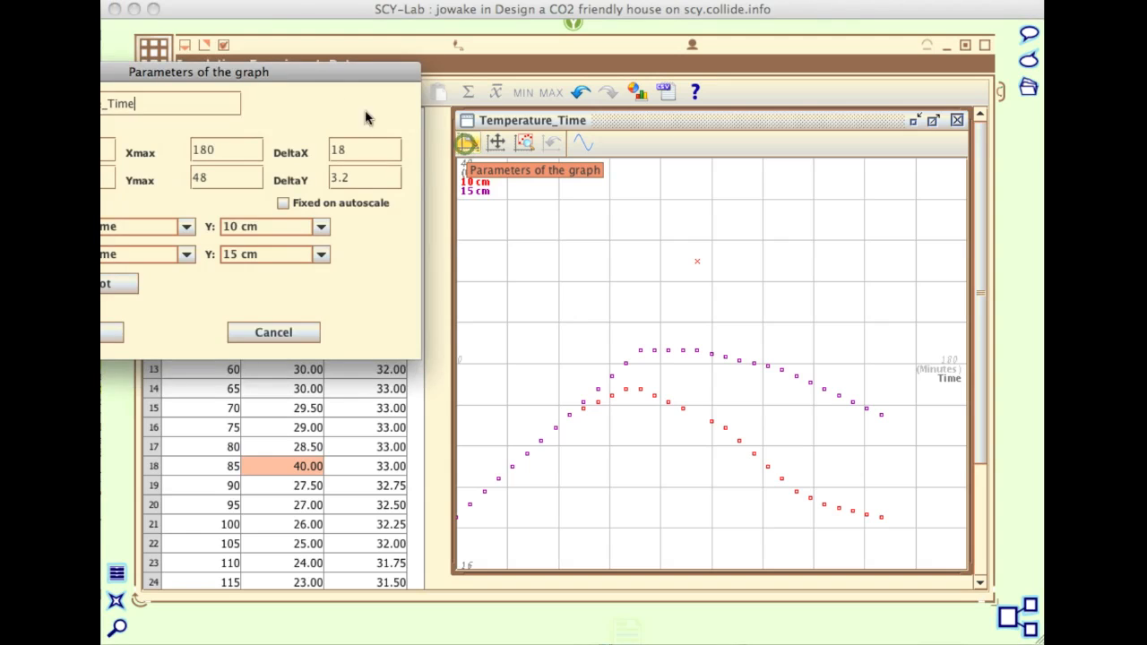
{"action": "left_click_drag", "start_coordinate": [323, 77], "coordinate": [411, 119]}
{"action": "left_click", "coordinate": [395, 378]}
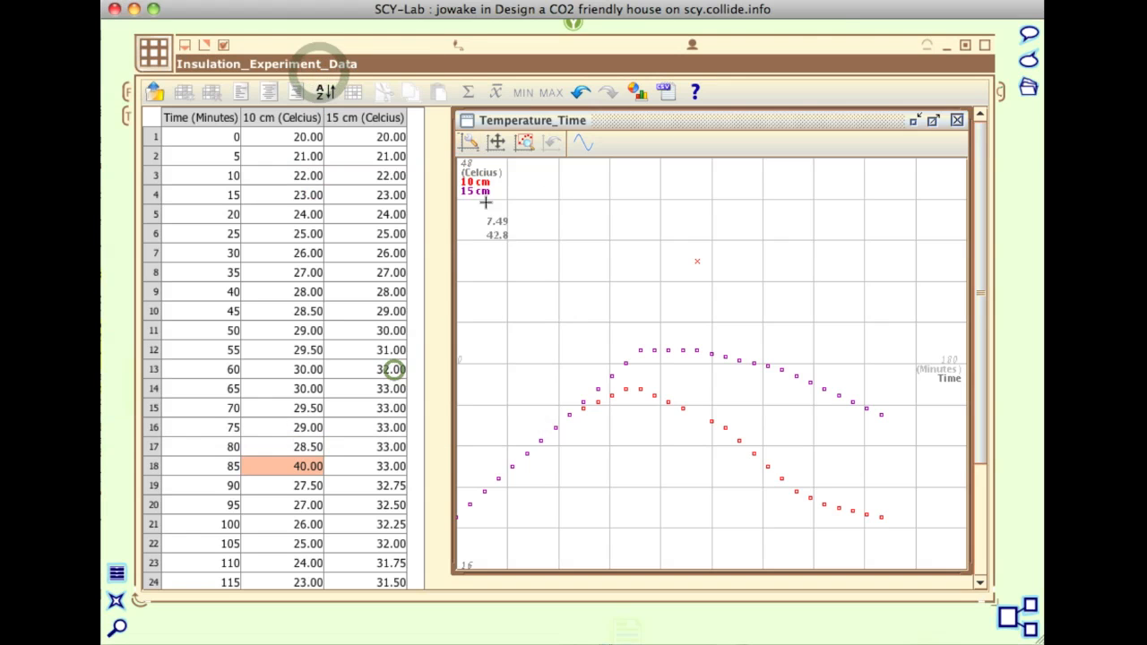
Shift the visible area of the graph and fit the view back to all the data points
{"action": "left_click", "coordinate": [494, 143]}
{"action": "left_click_drag", "start_coordinate": [602, 283], "coordinate": [665, 323]}
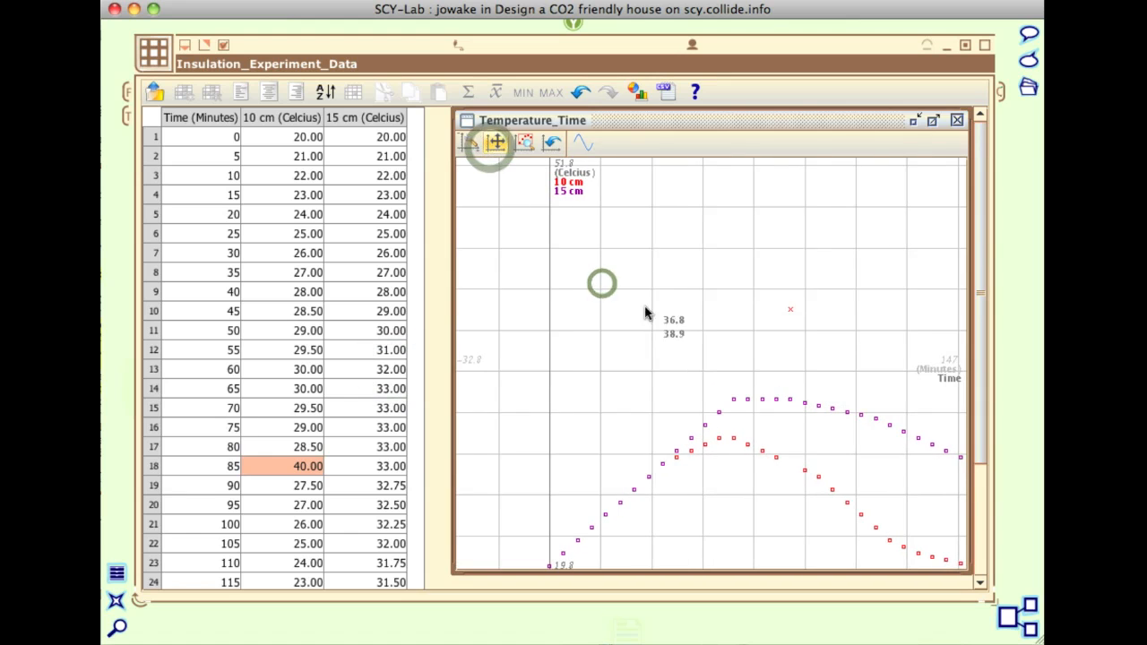
{"action": "left_click", "coordinate": [522, 145]}
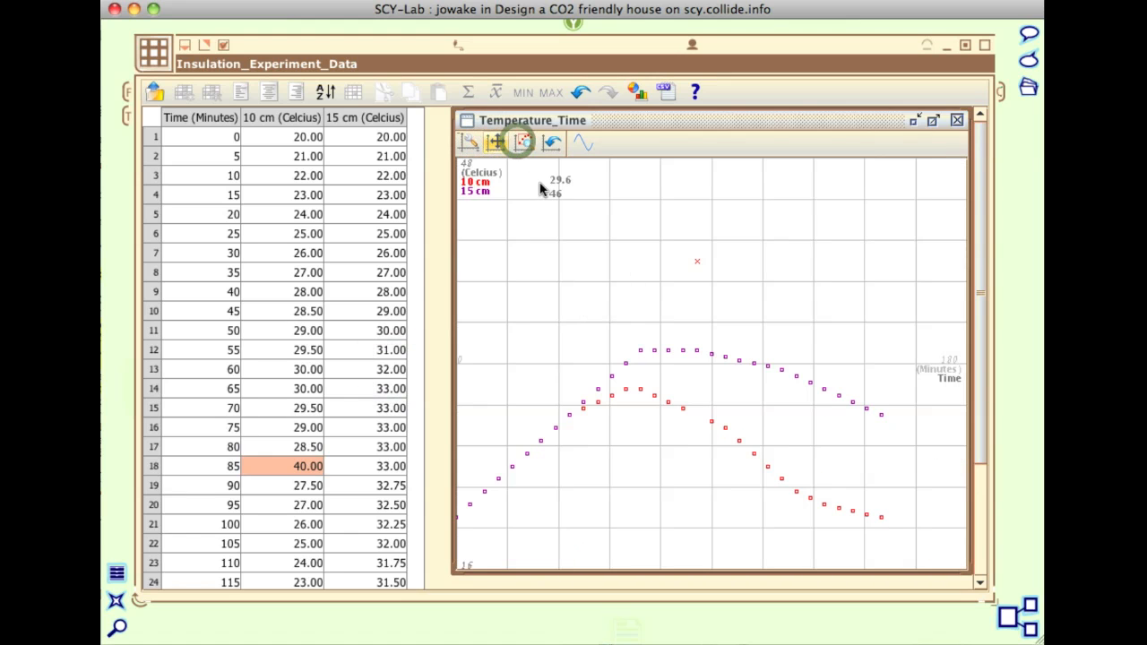
Display the graph's function entry bar, and view the predefined function selection without choosing one
{"action": "left_click", "coordinate": [582, 146]}
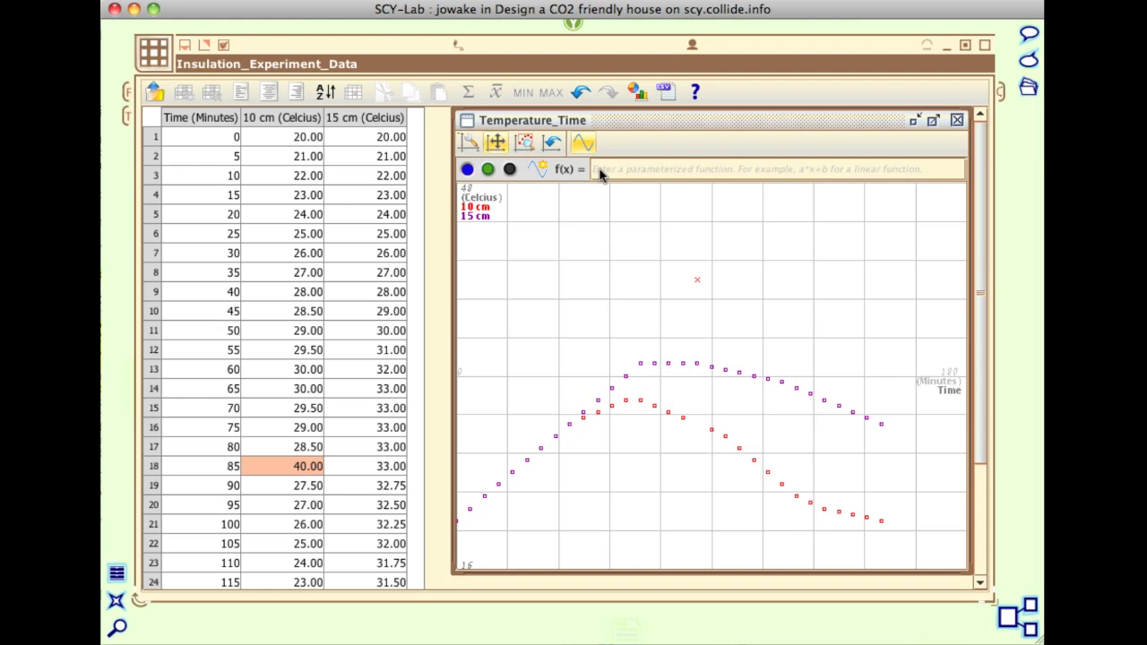
{"action": "left_click", "coordinate": [606, 171]}
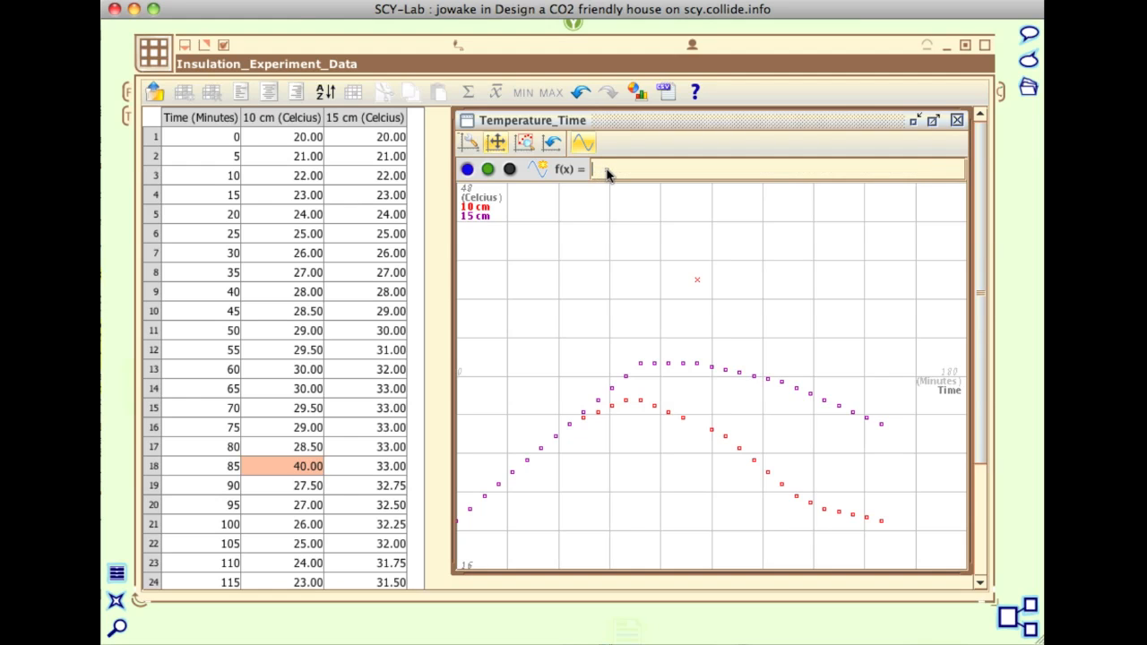
{"action": "left_click", "coordinate": [536, 170]}
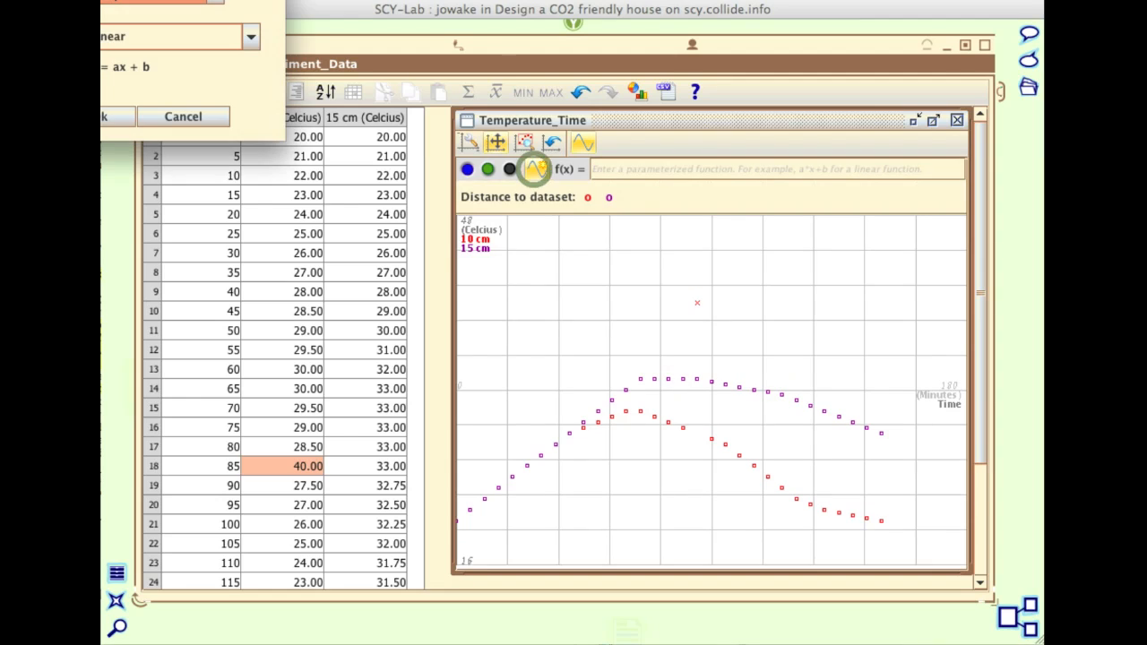
{"action": "left_click", "coordinate": [531, 267]}
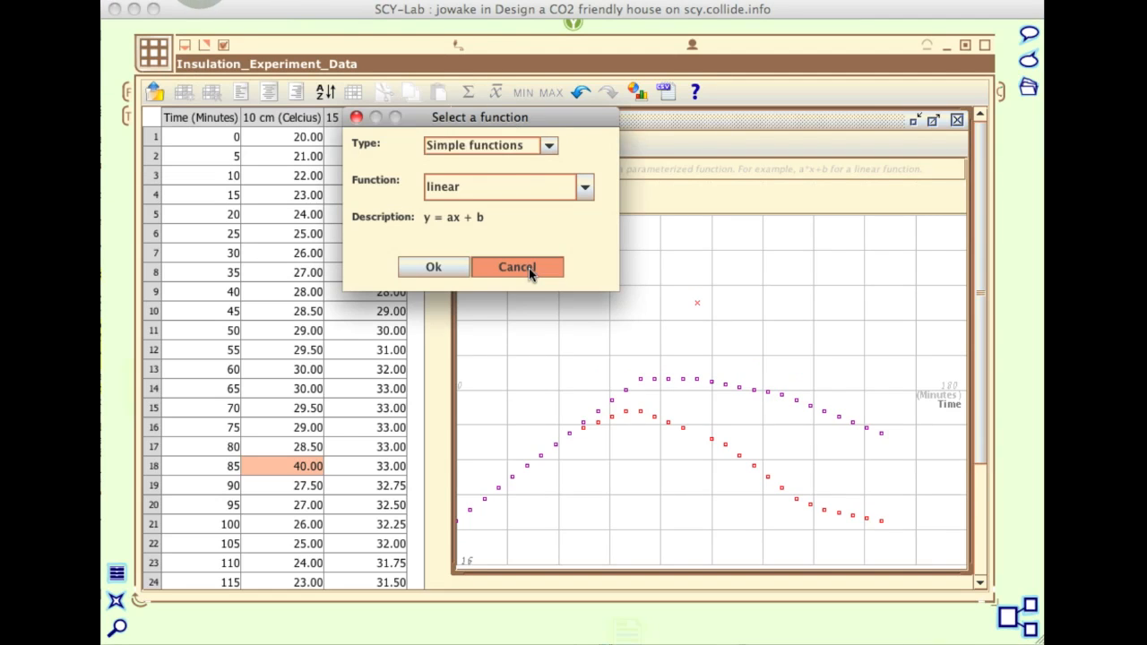